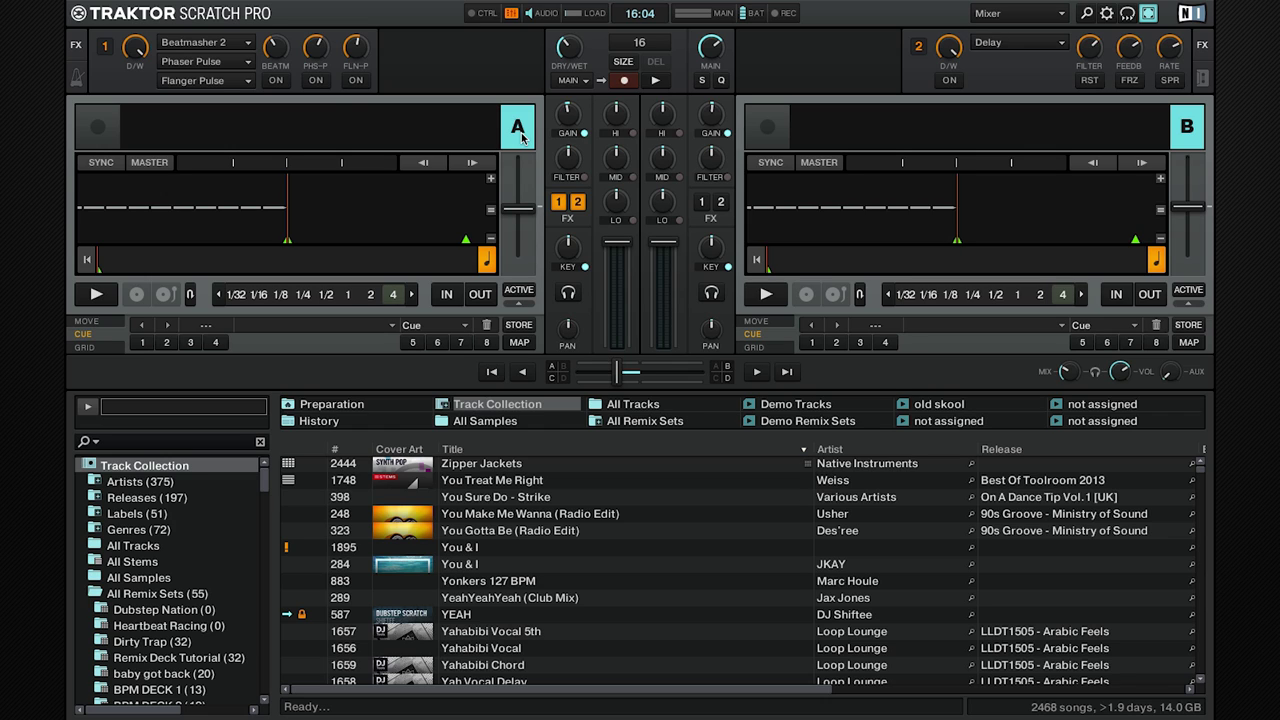
Step: Add the DJ DAVINE drive as a music folder in File Management preferences, then remove it
click(1106, 14)
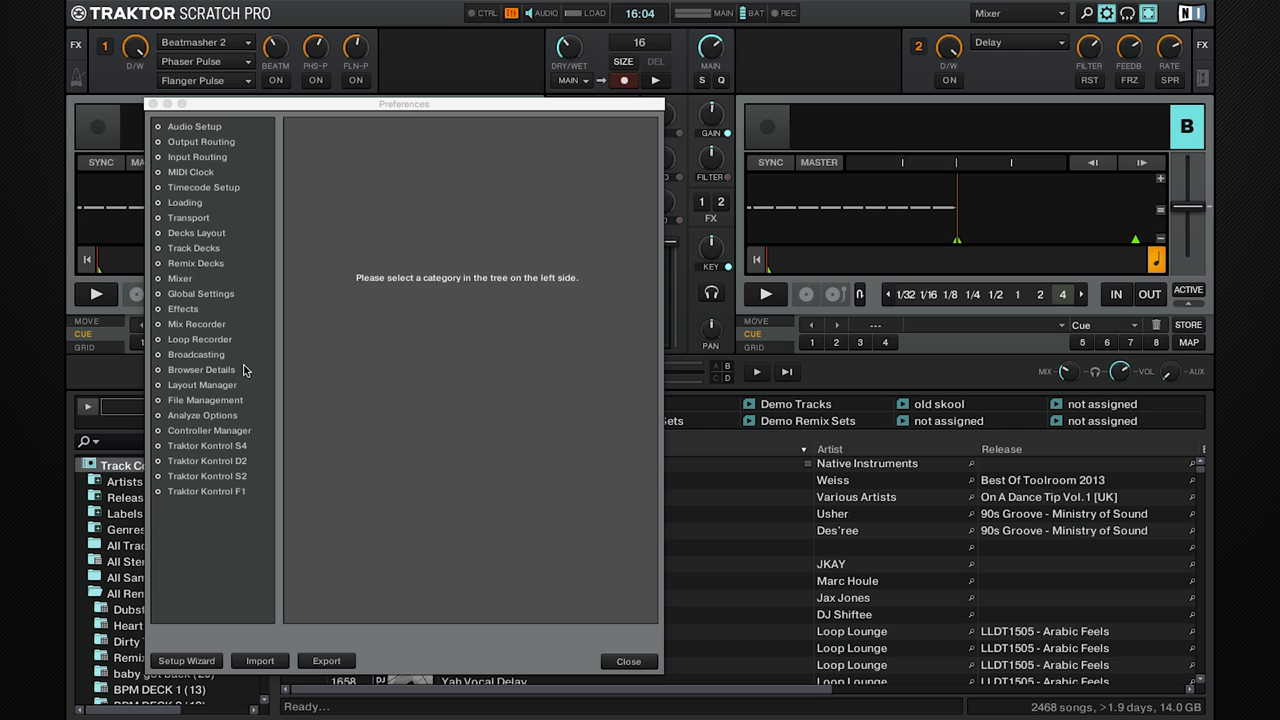
click(210, 401)
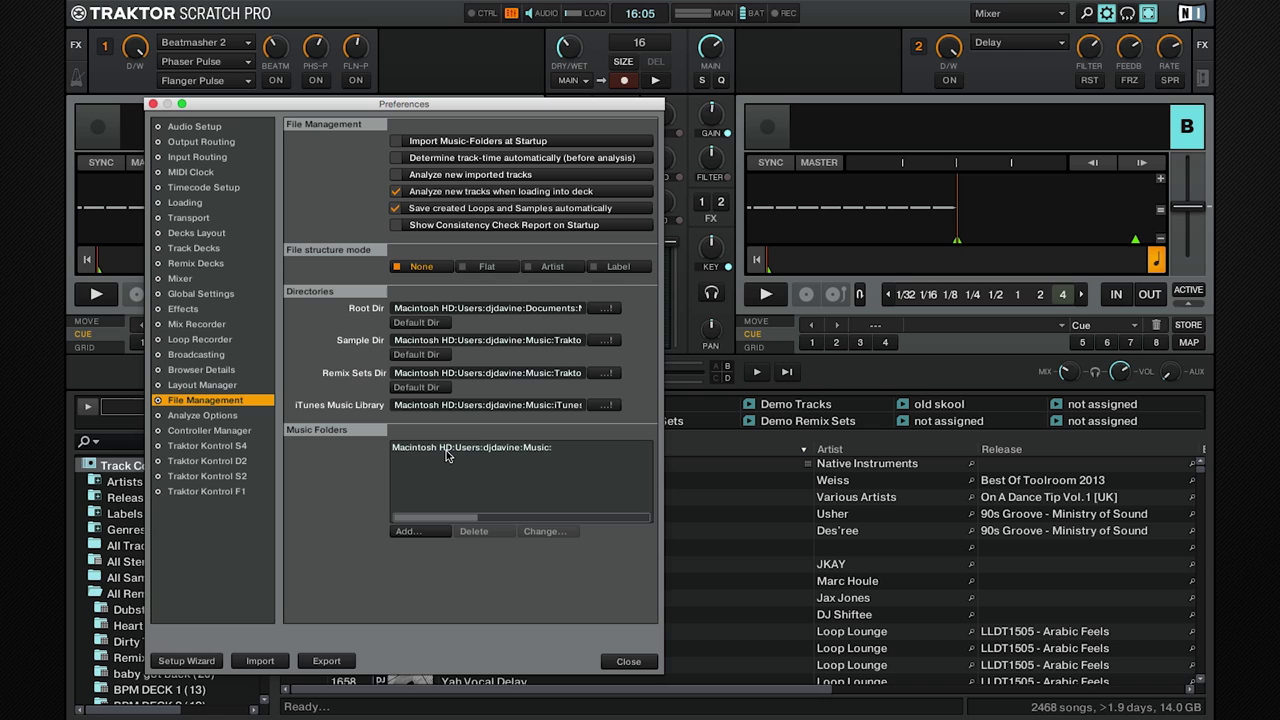
click(422, 533)
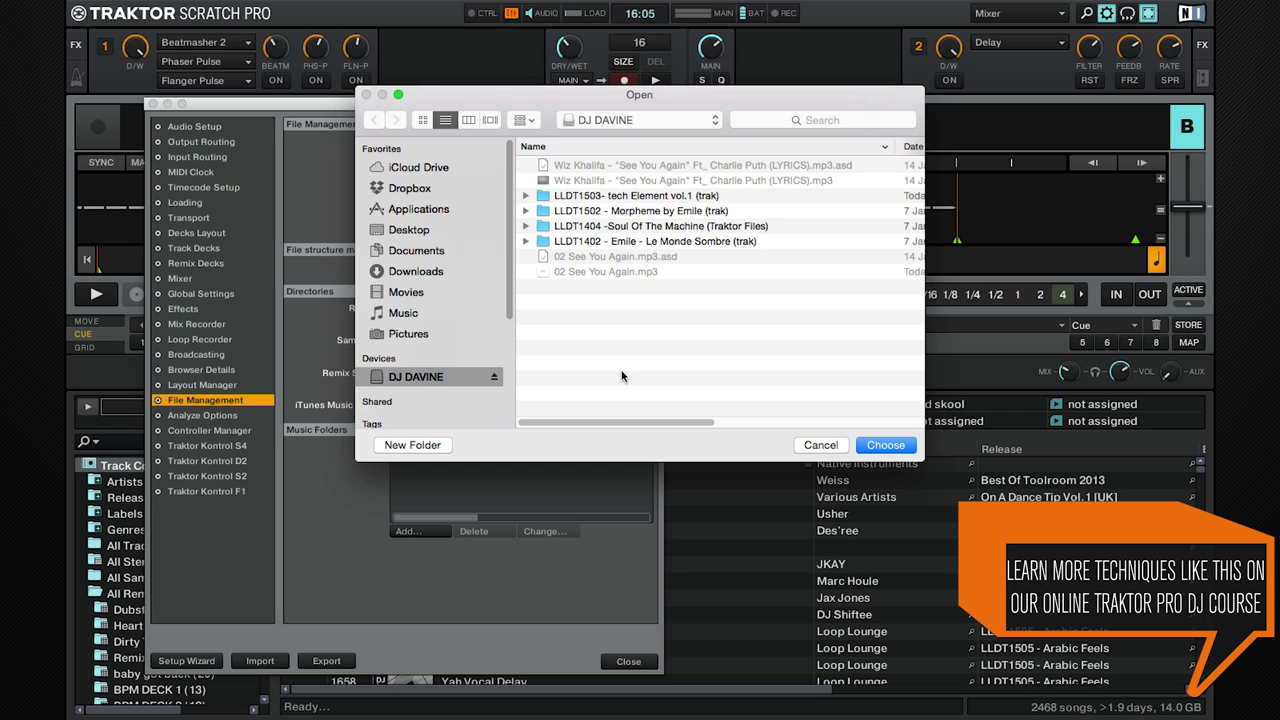
click(879, 443)
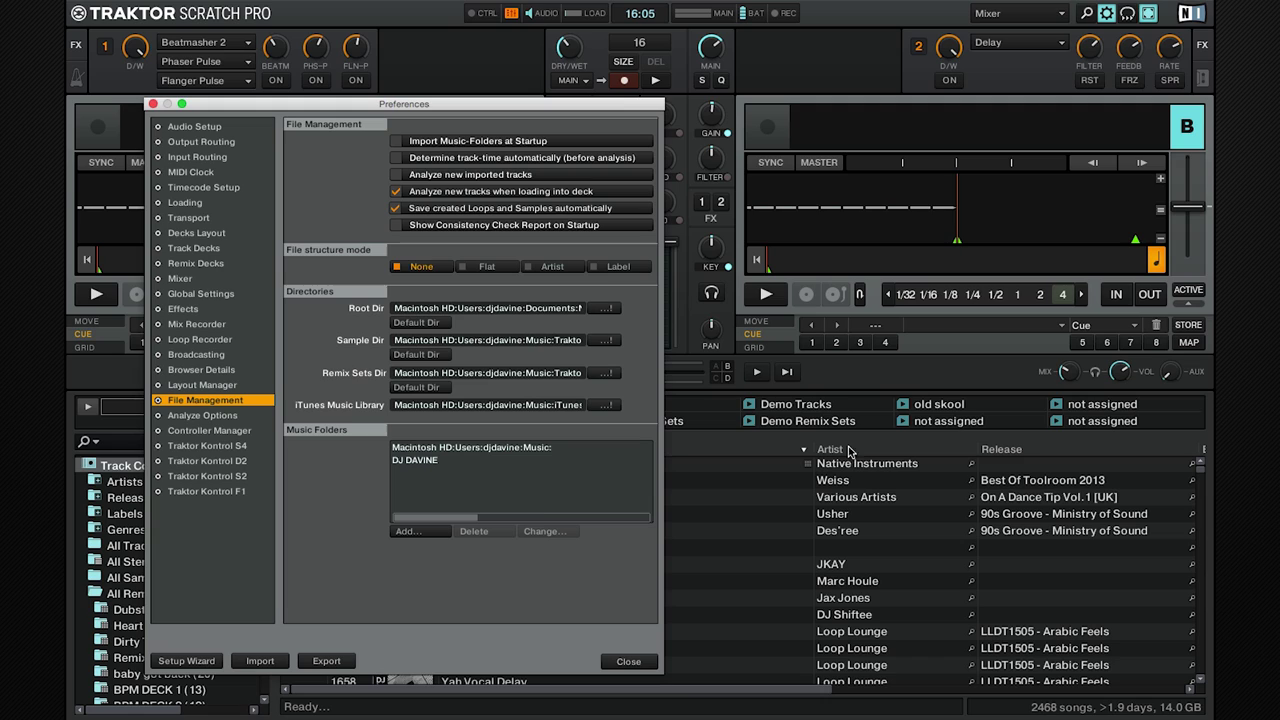
click(425, 460)
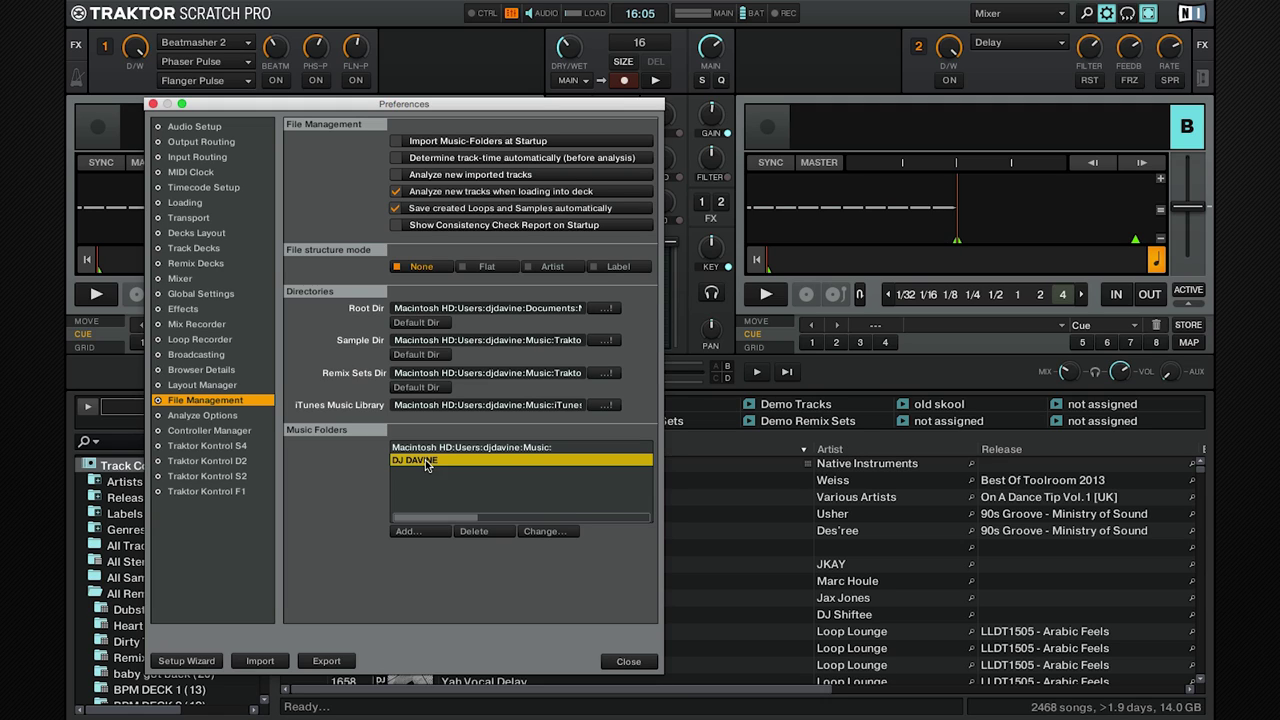
click(469, 531)
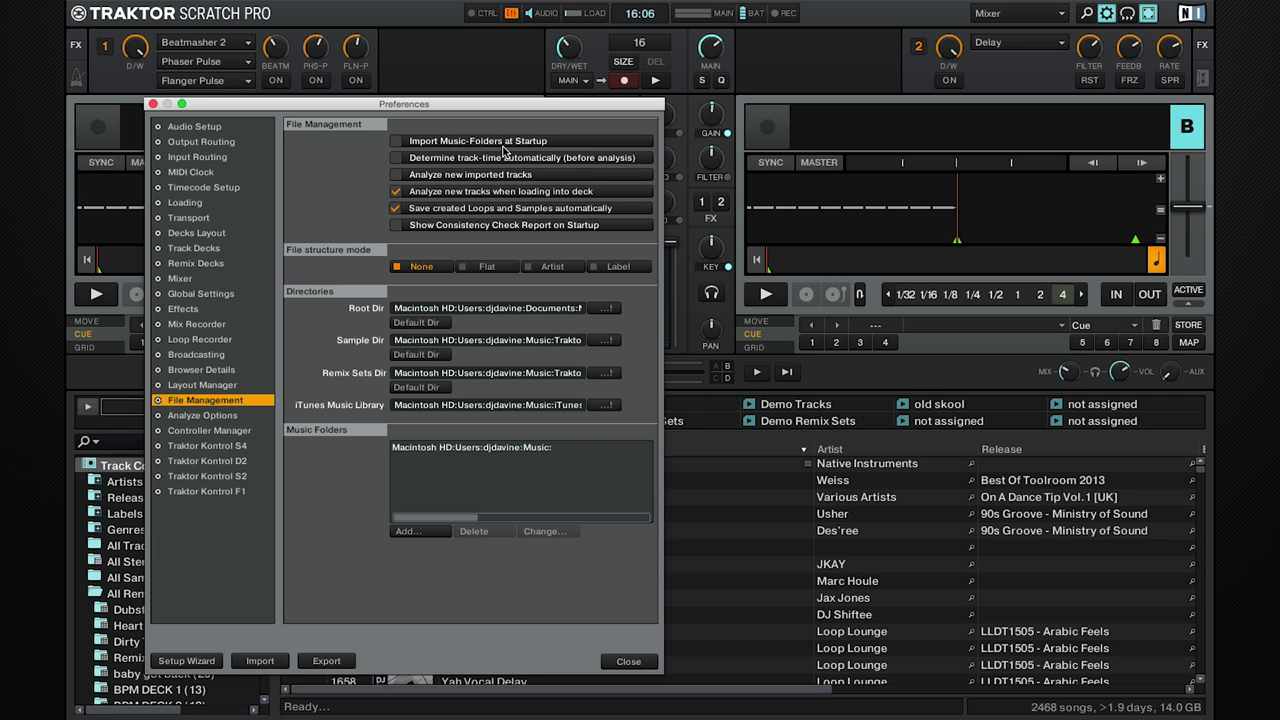
click(628, 661)
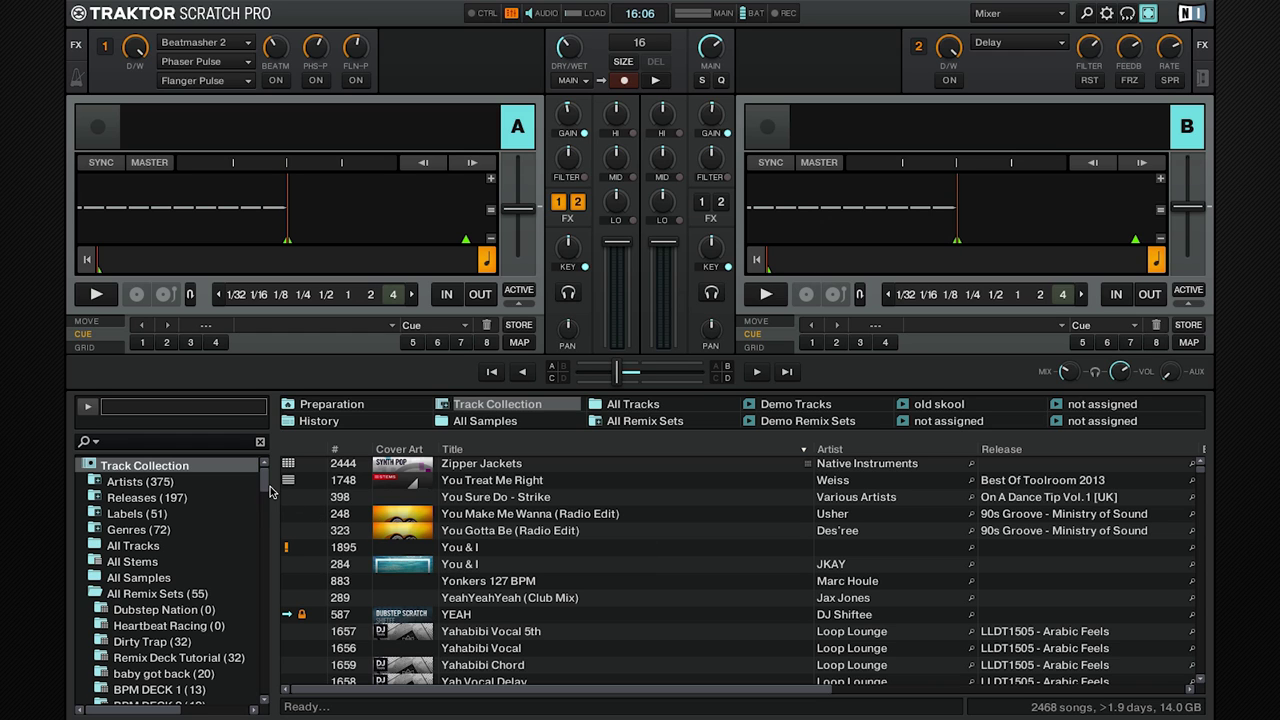
Step: Load See You Again from the DJ DAVINE drive in Explorer into deck A
drag(266, 485, 278, 600)
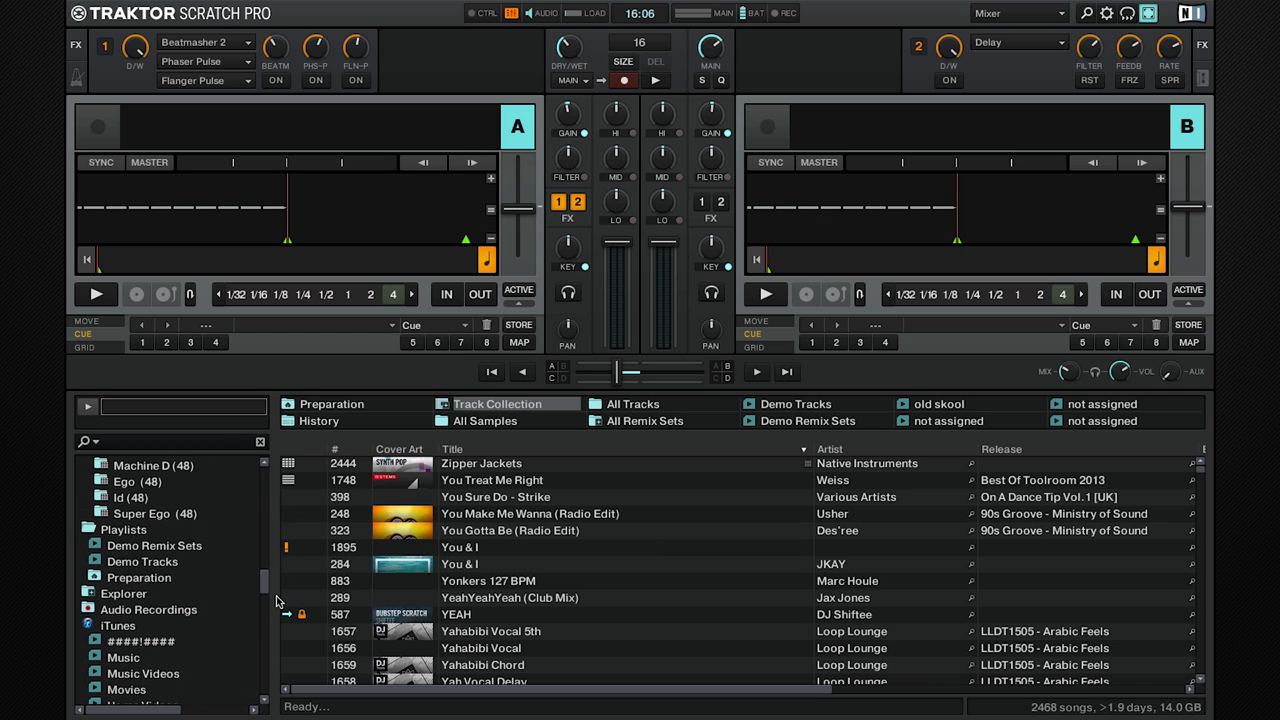
click(139, 598)
click(140, 674)
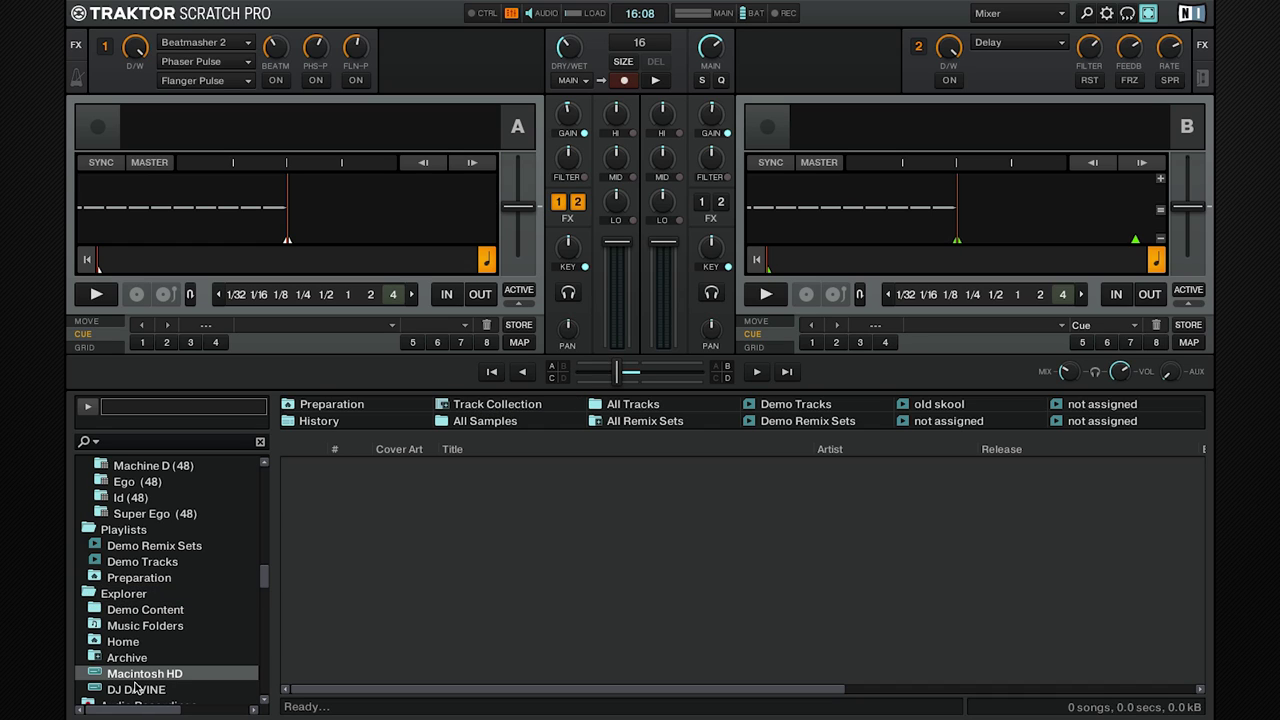
click(136, 689)
drag(475, 468, 410, 212)
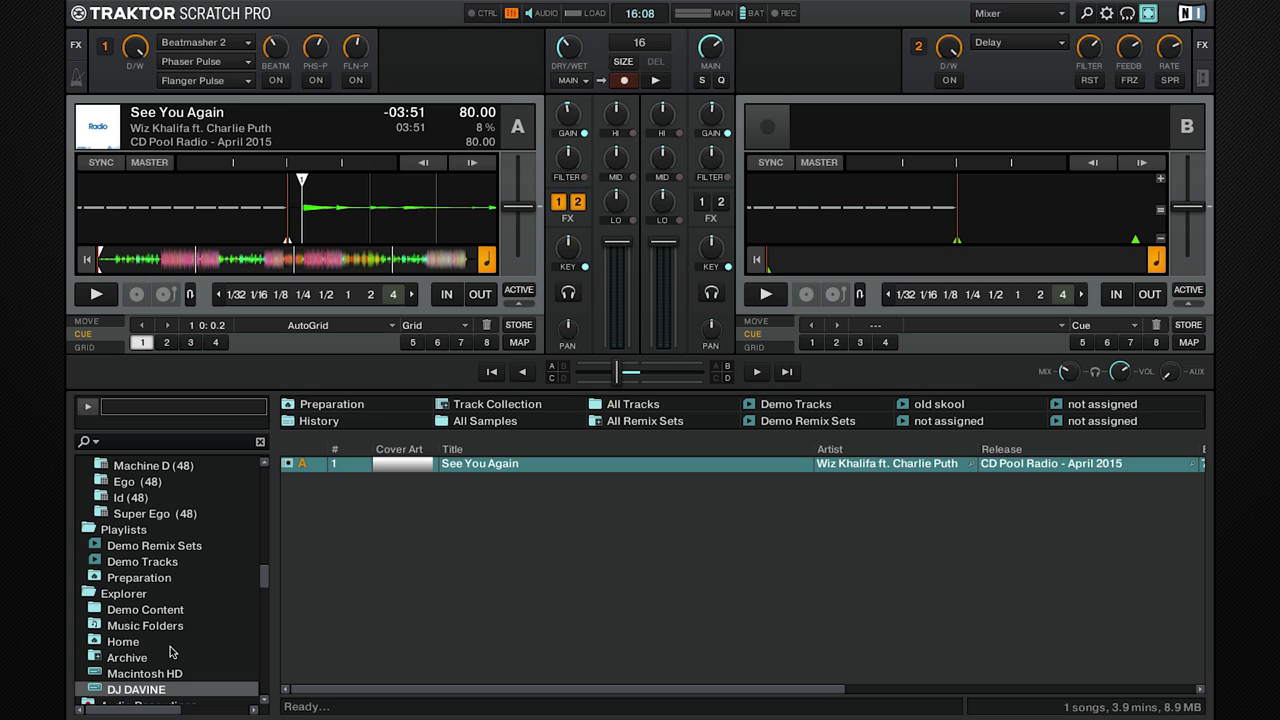
Step: Import the DJ DAVINE folder as a playlist named DJ DAVINE, then delete that playlist
right_click(138, 689)
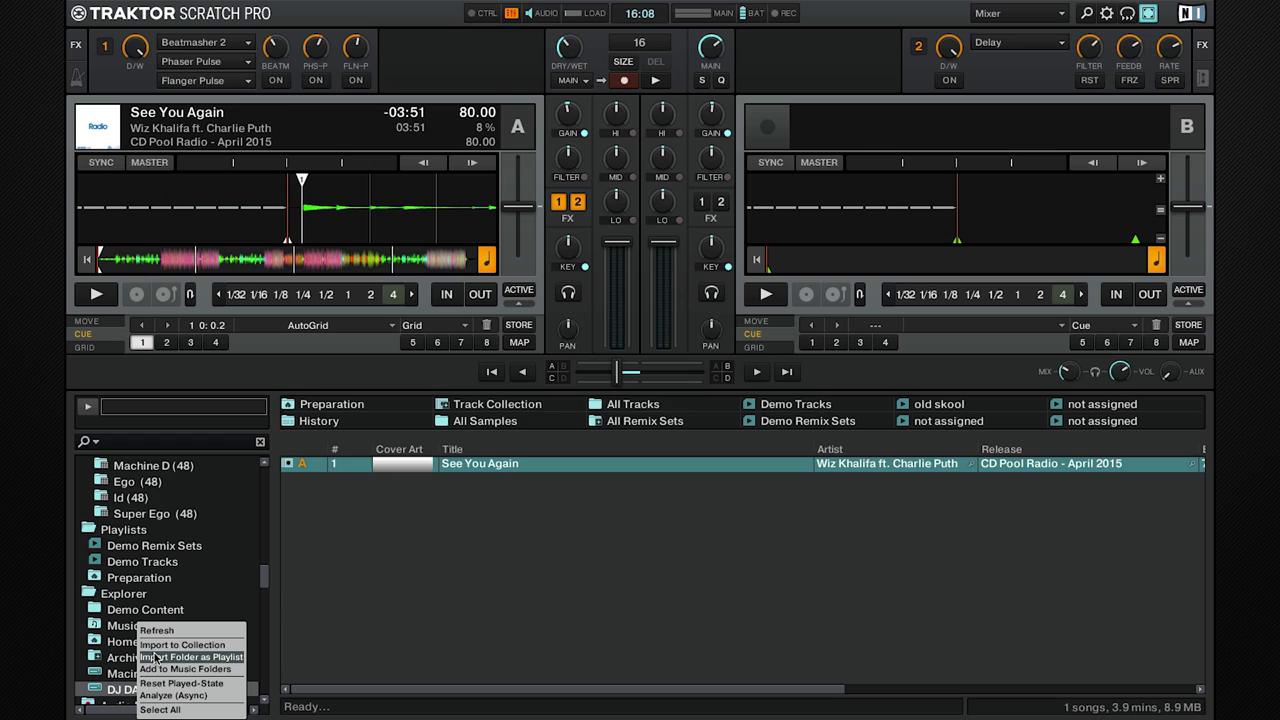
click(157, 657)
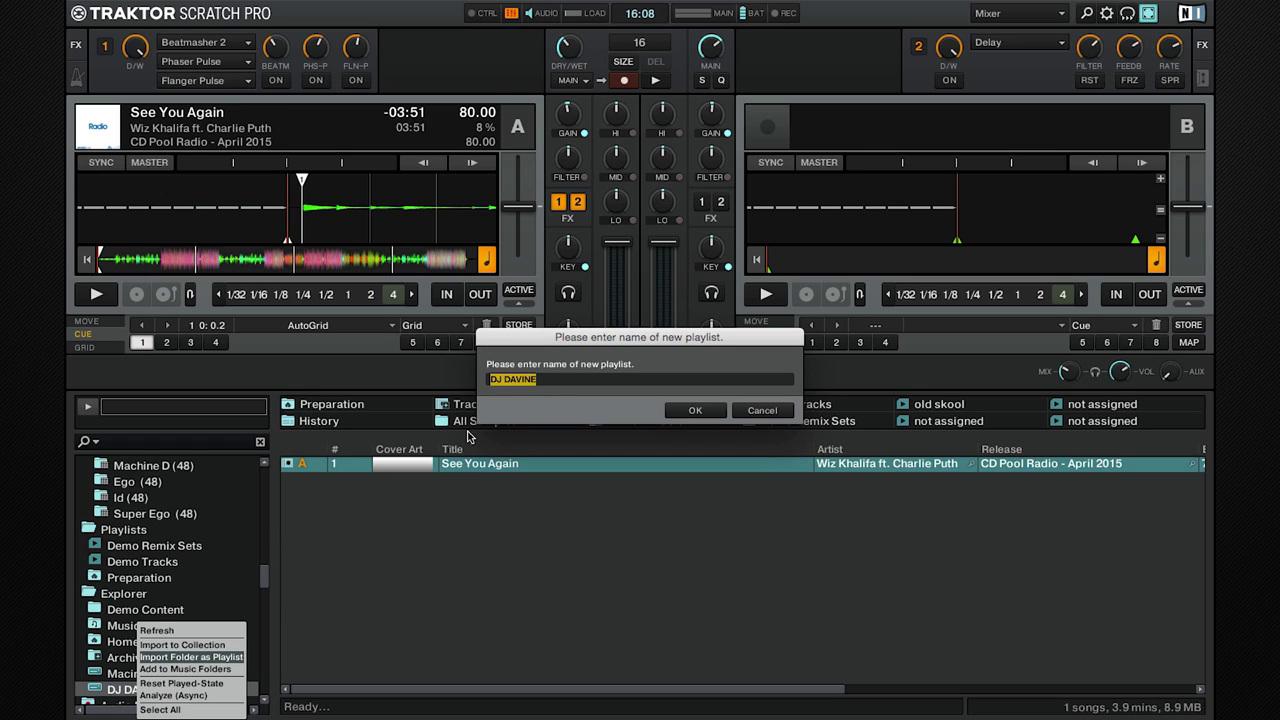
click(676, 411)
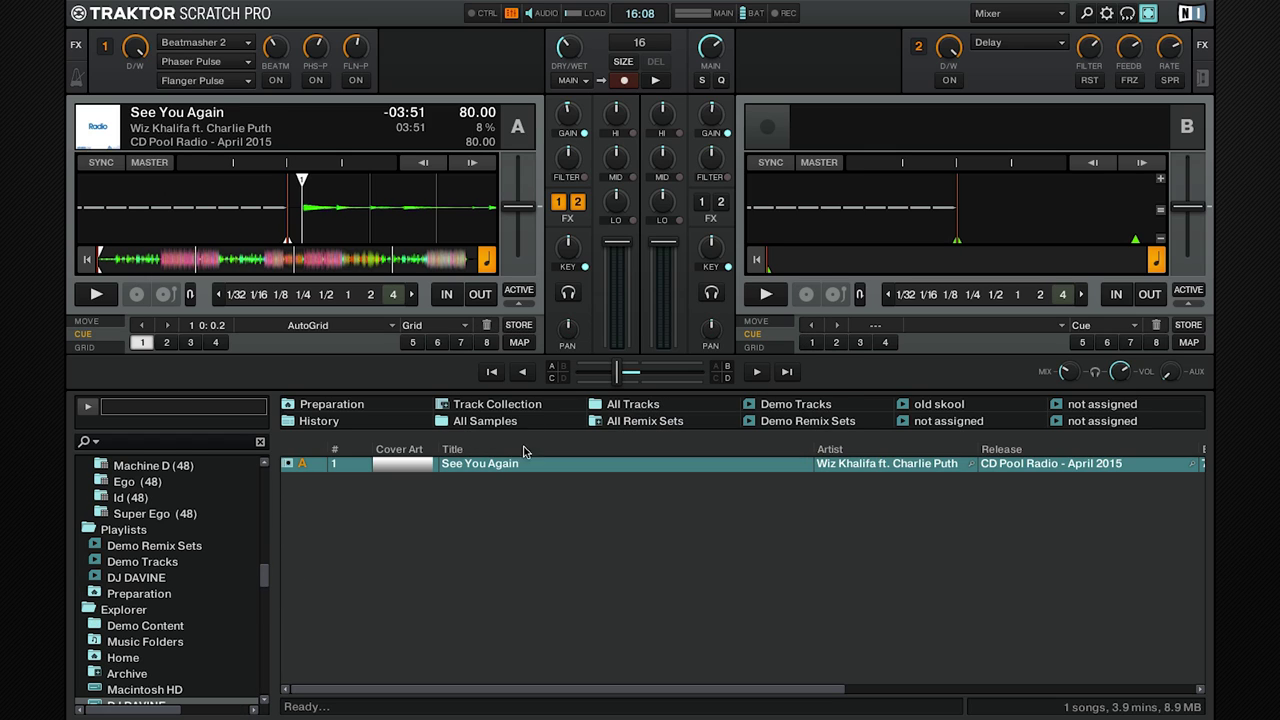
click(118, 580)
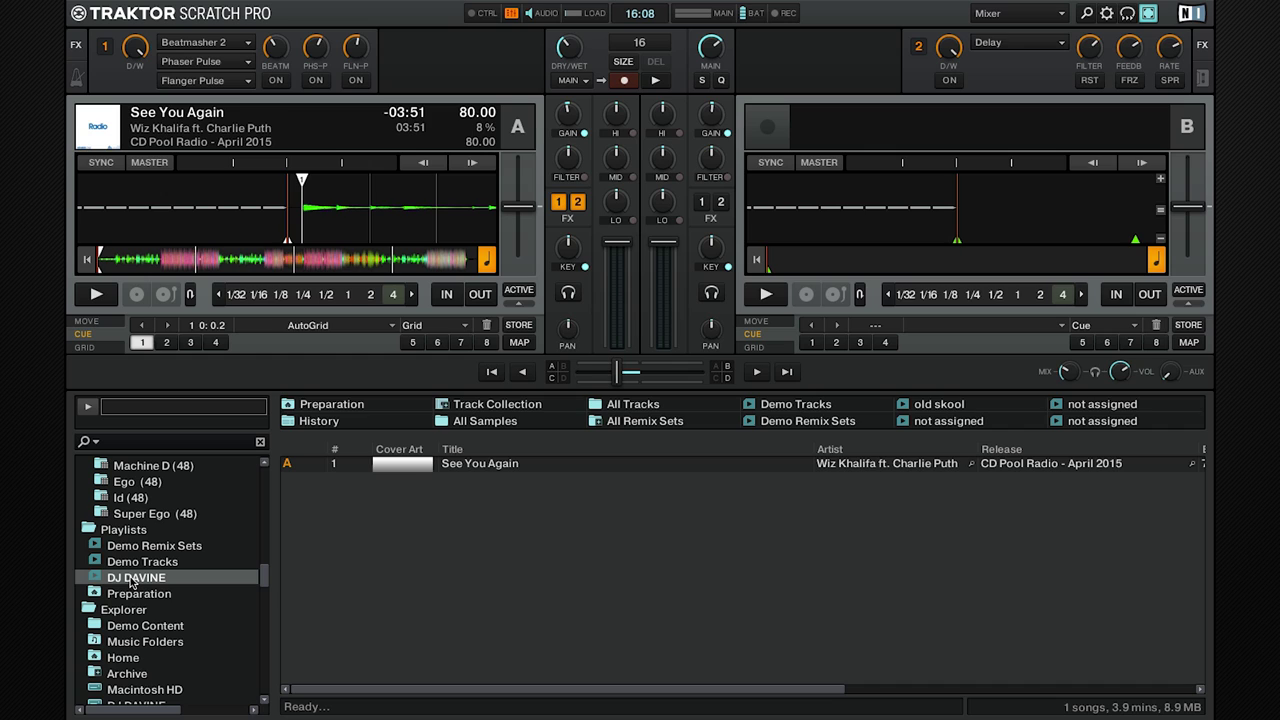
right_click(118, 581)
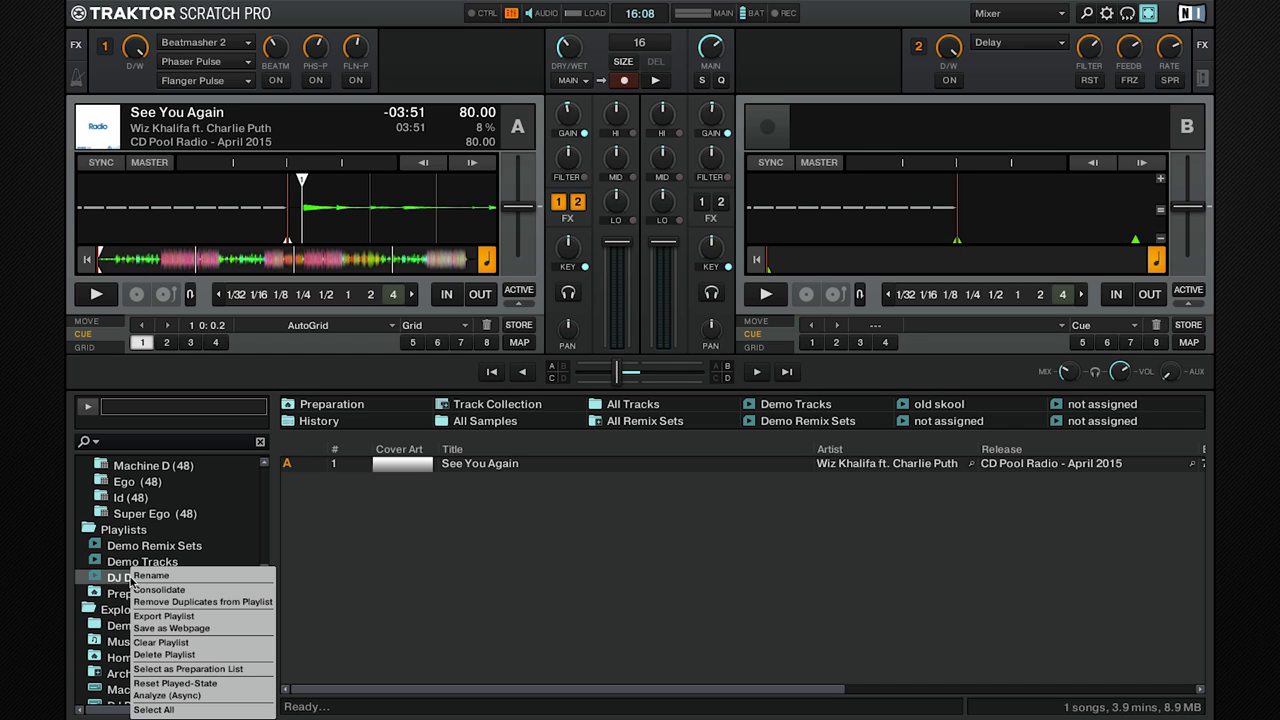
click(153, 655)
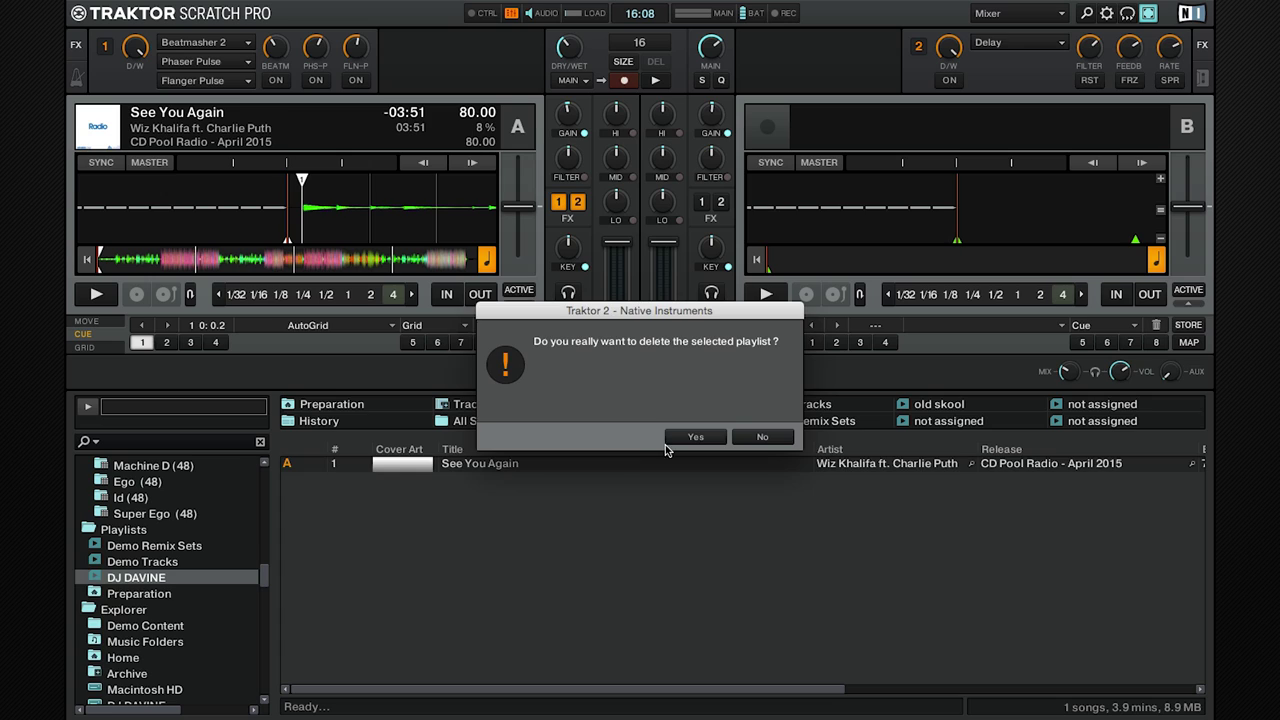
click(692, 436)
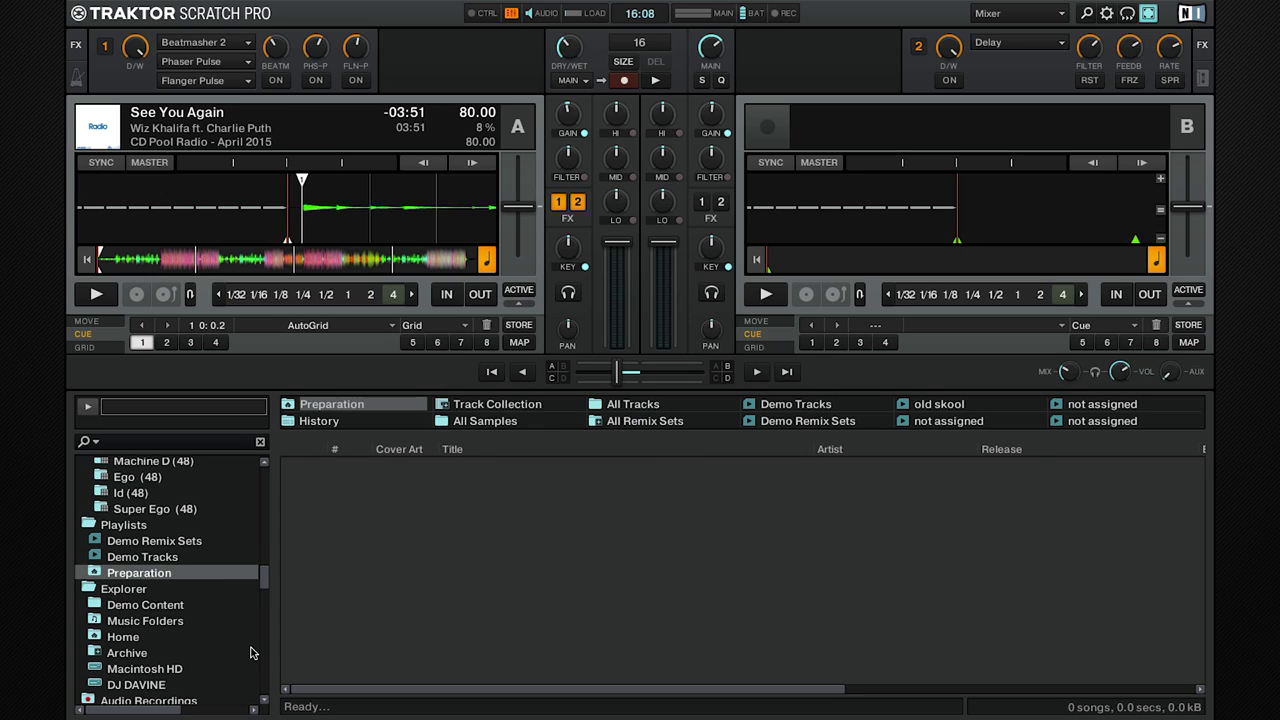
key(super+Tab)
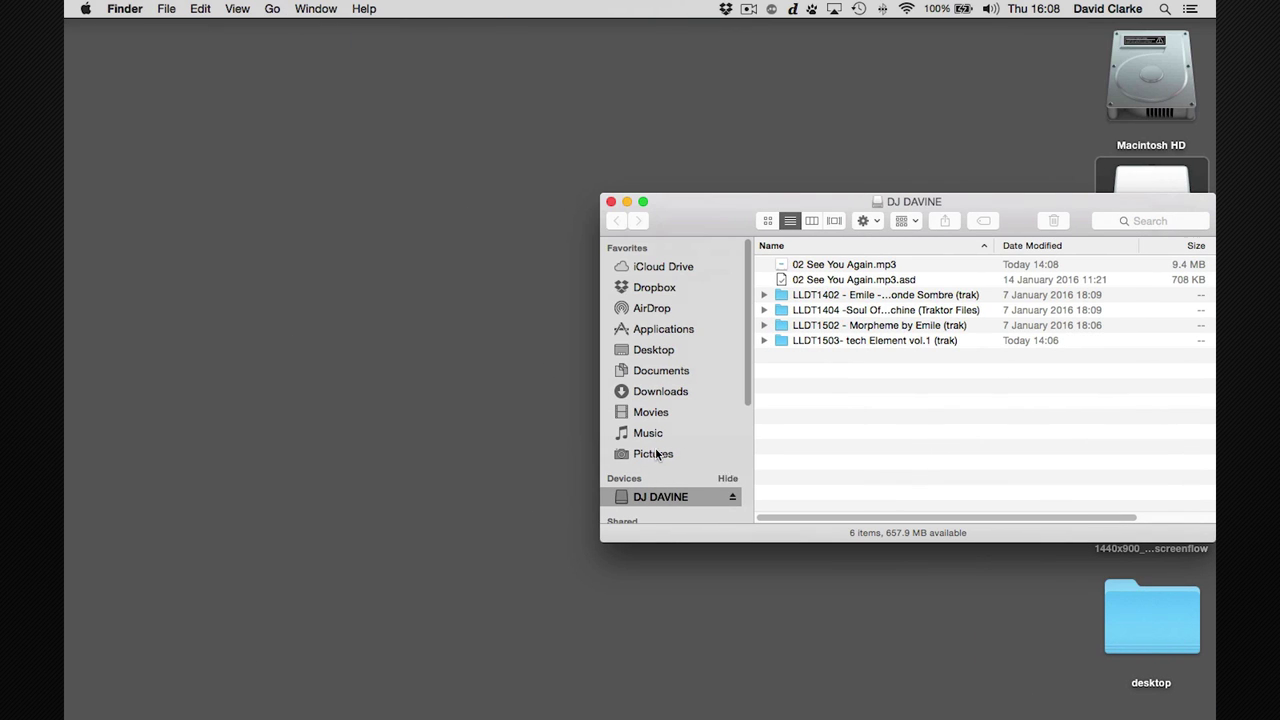
drag(830, 265, 350, 228)
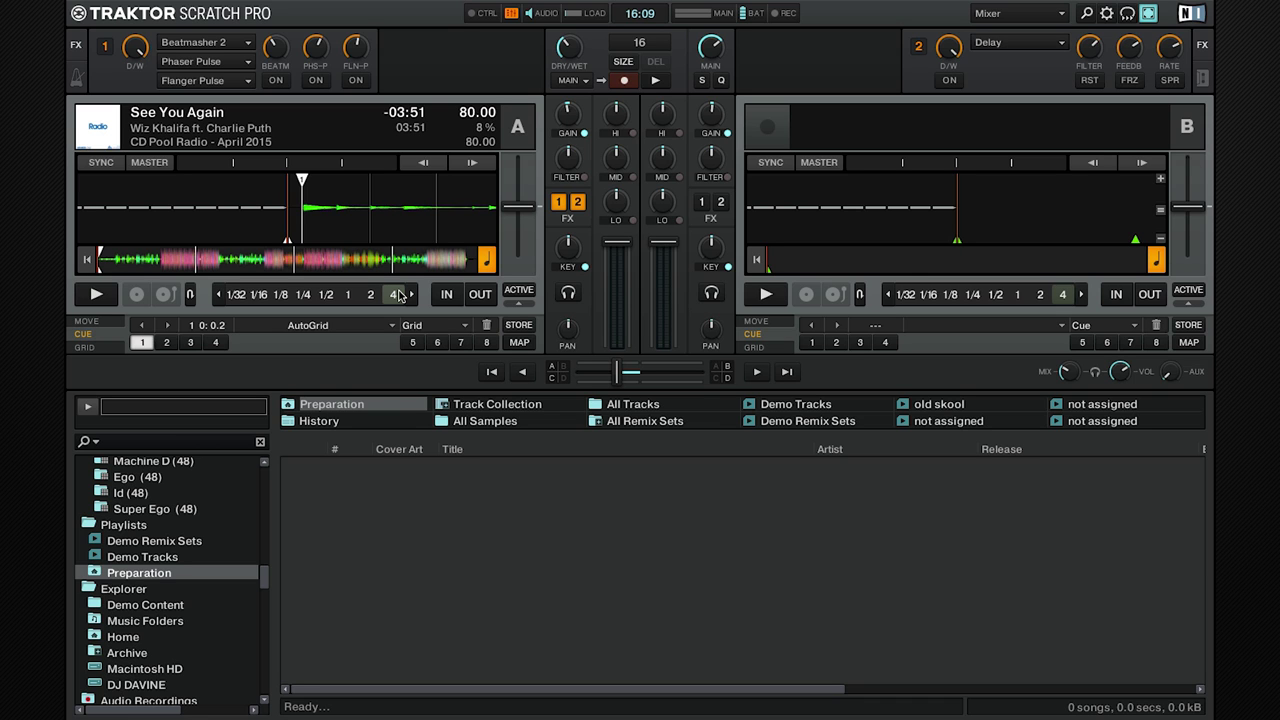
key(super+Tab)
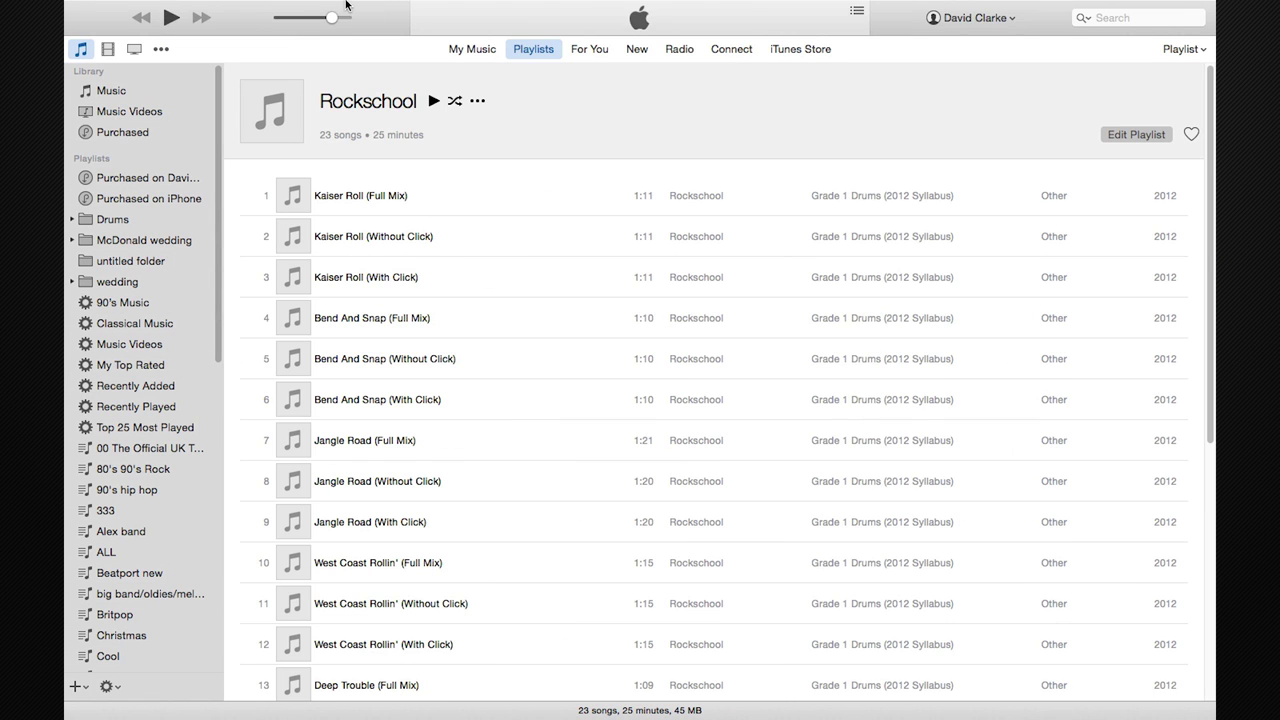
mouse_move(346, 4)
click(125, 8)
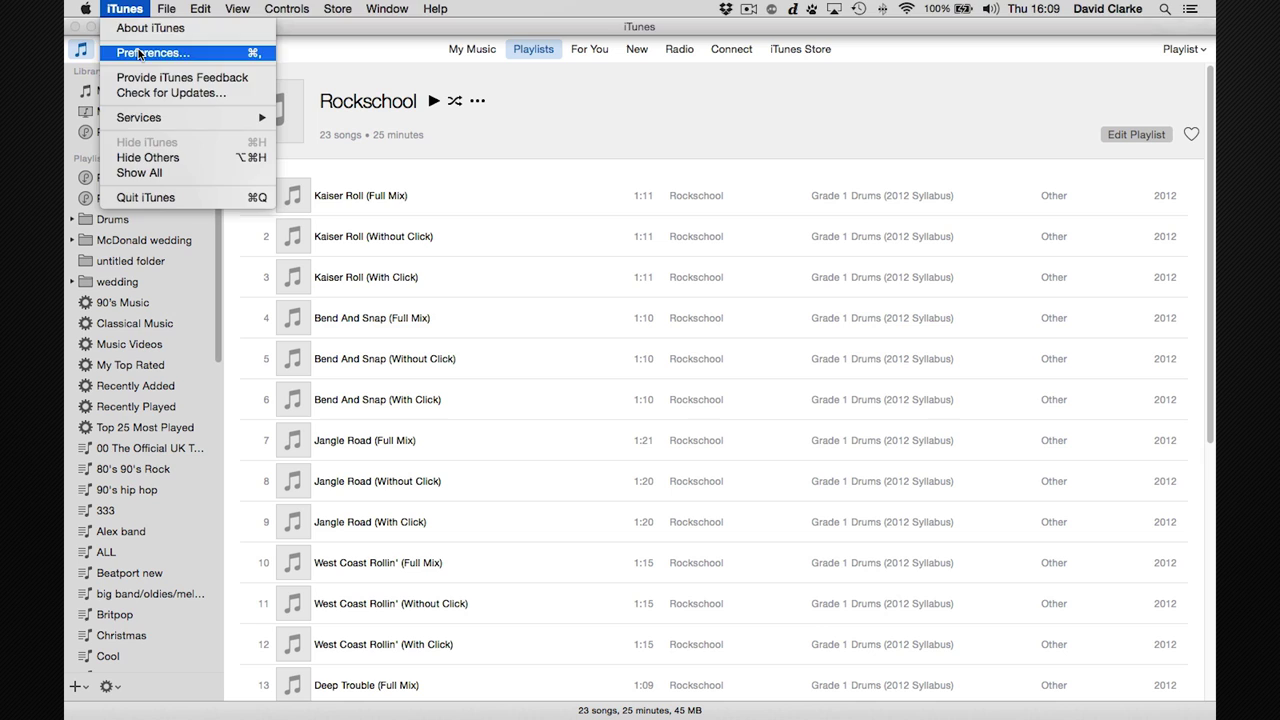
click(138, 53)
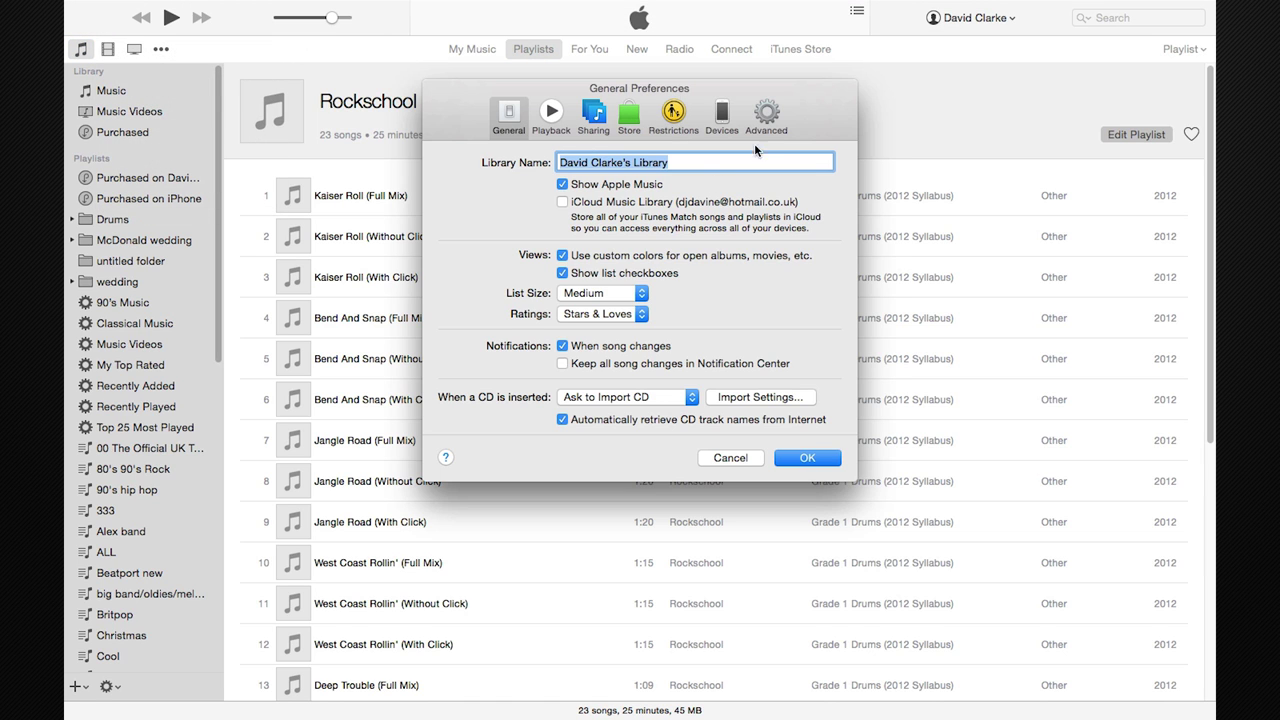
click(768, 118)
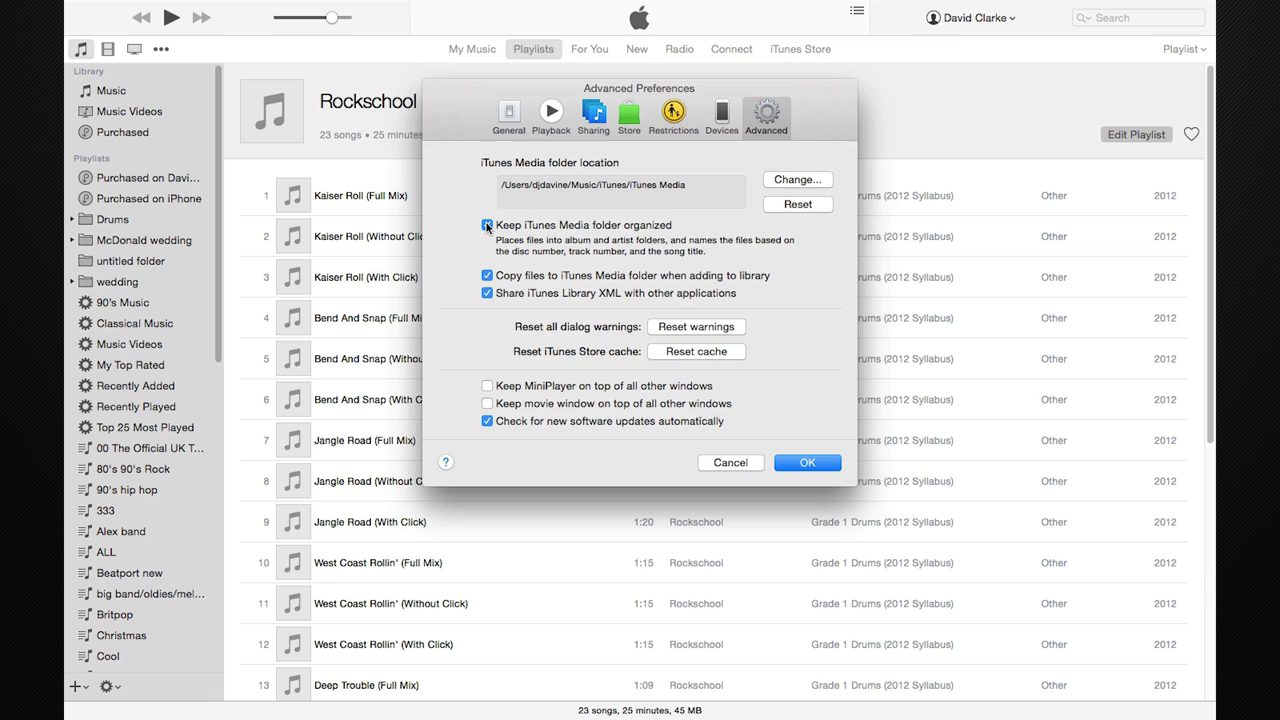
key(Return)
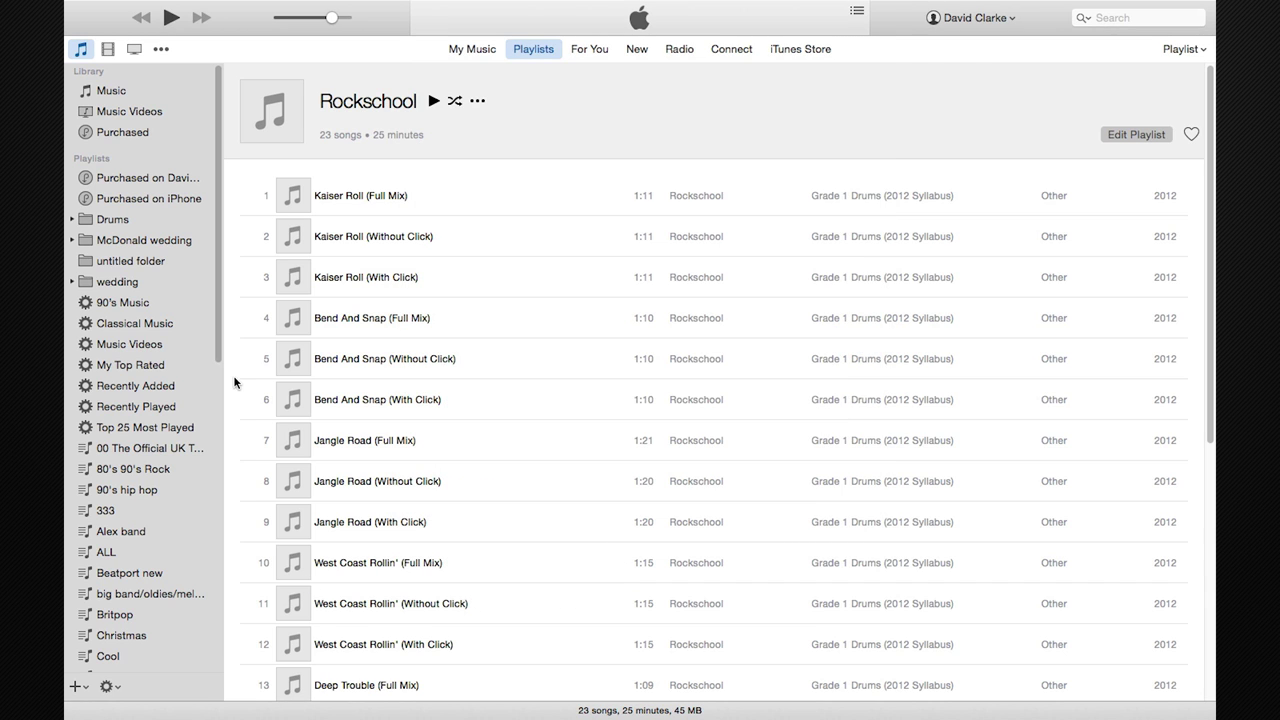
scroll(219, 378, down, 1)
drag(219, 378, 229, 622)
key(super+Tab)
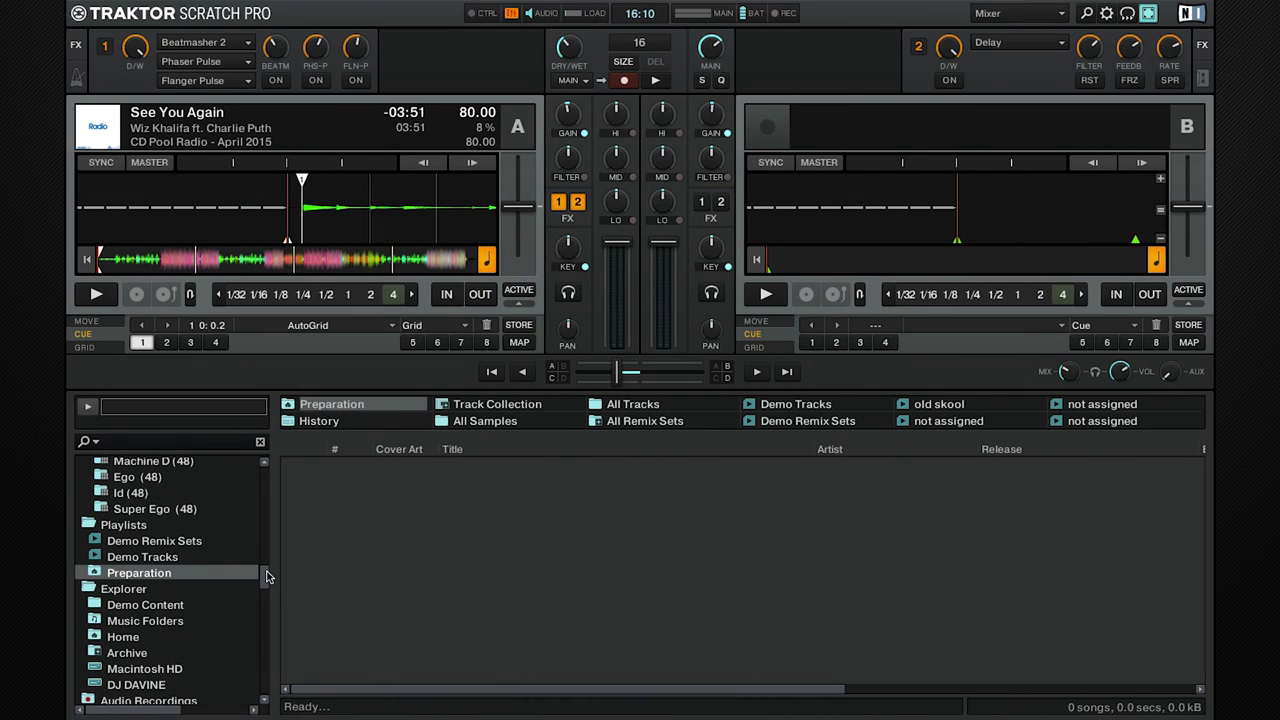
Step: List the iTunes library's 48381 songs in the Traktor browser
mouse_move(266, 577)
mouse_down()
mouse_move(261, 628)
mouse_move(265, 591)
mouse_up()
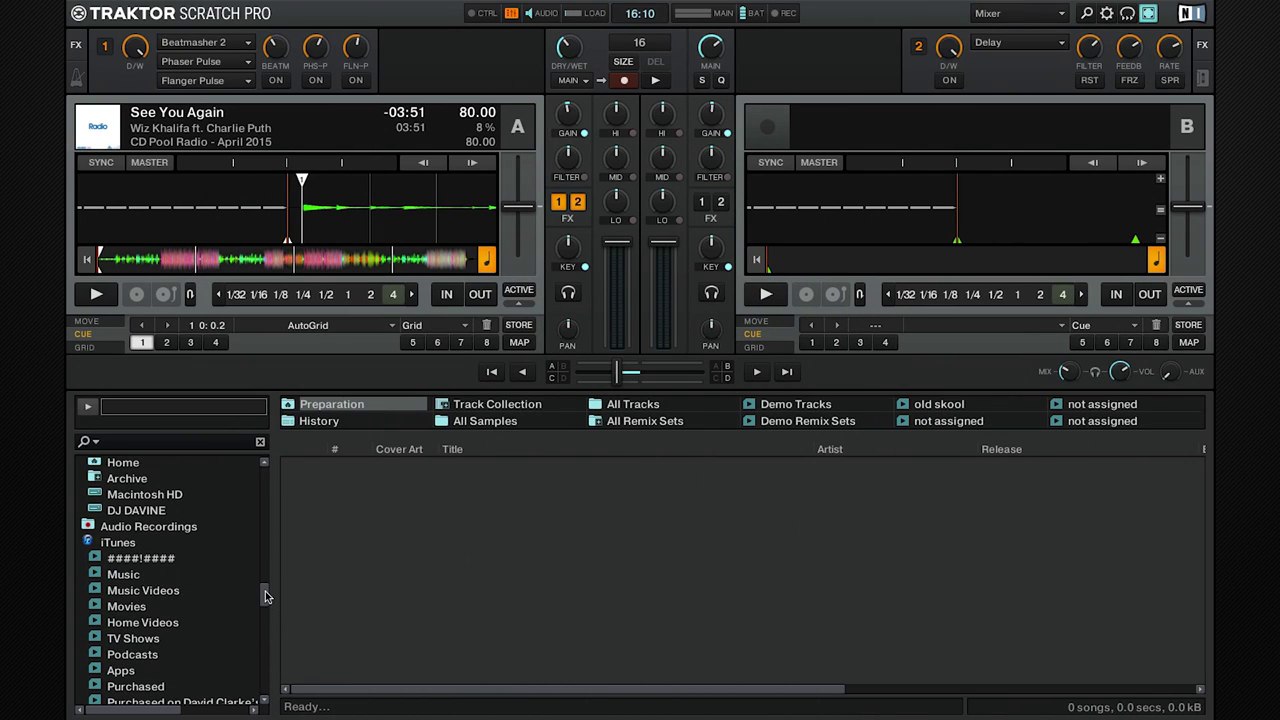
click(129, 546)
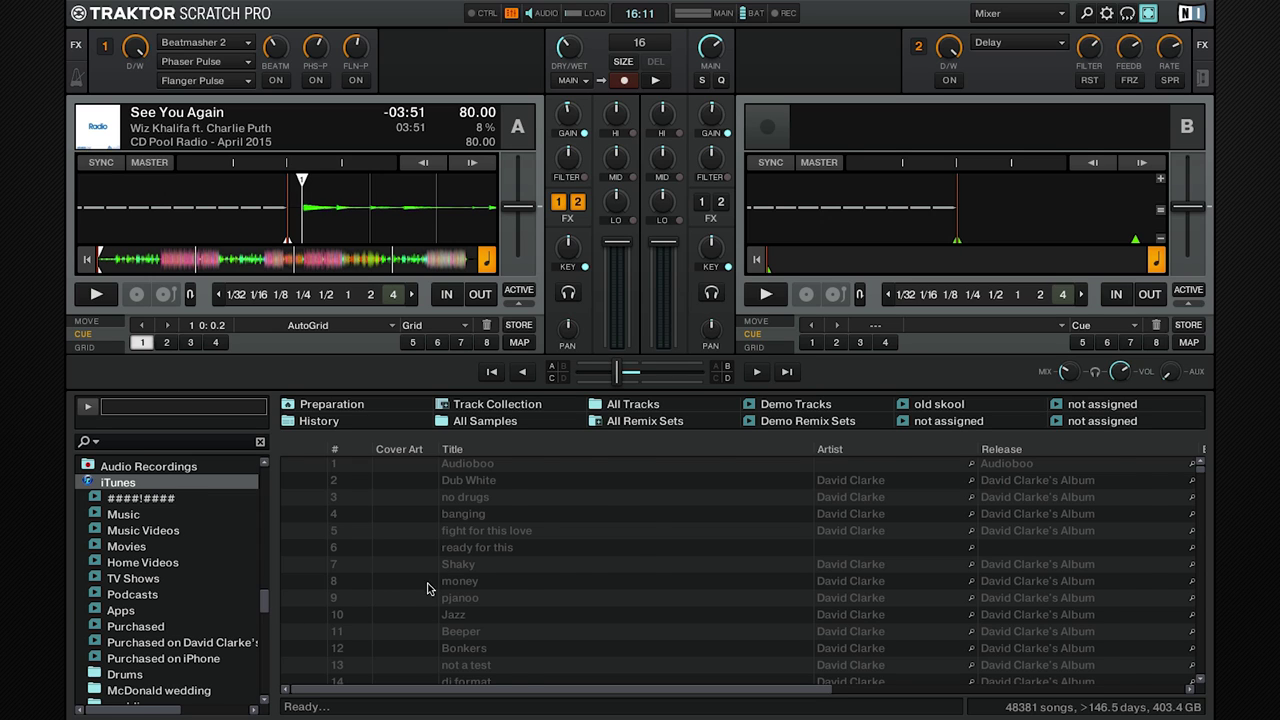
Step: Analyse The Rendition track with Analyze (Async)
right_click(463, 471)
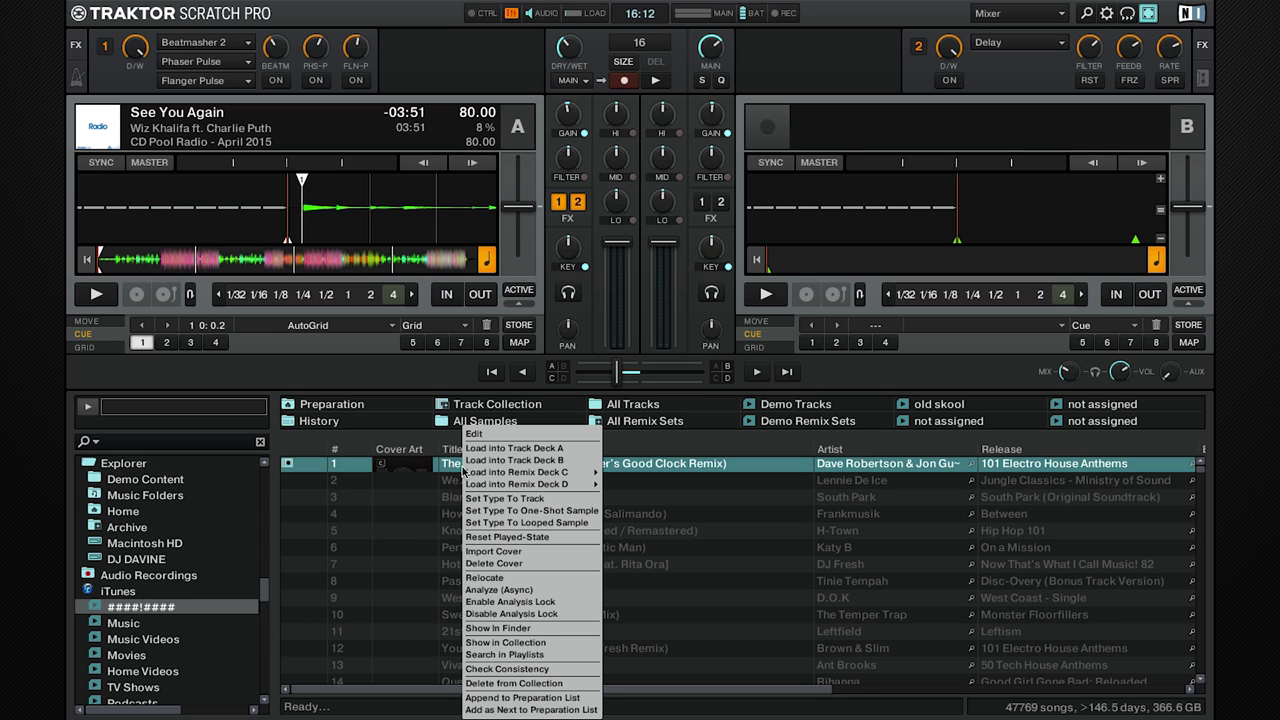
click(498, 589)
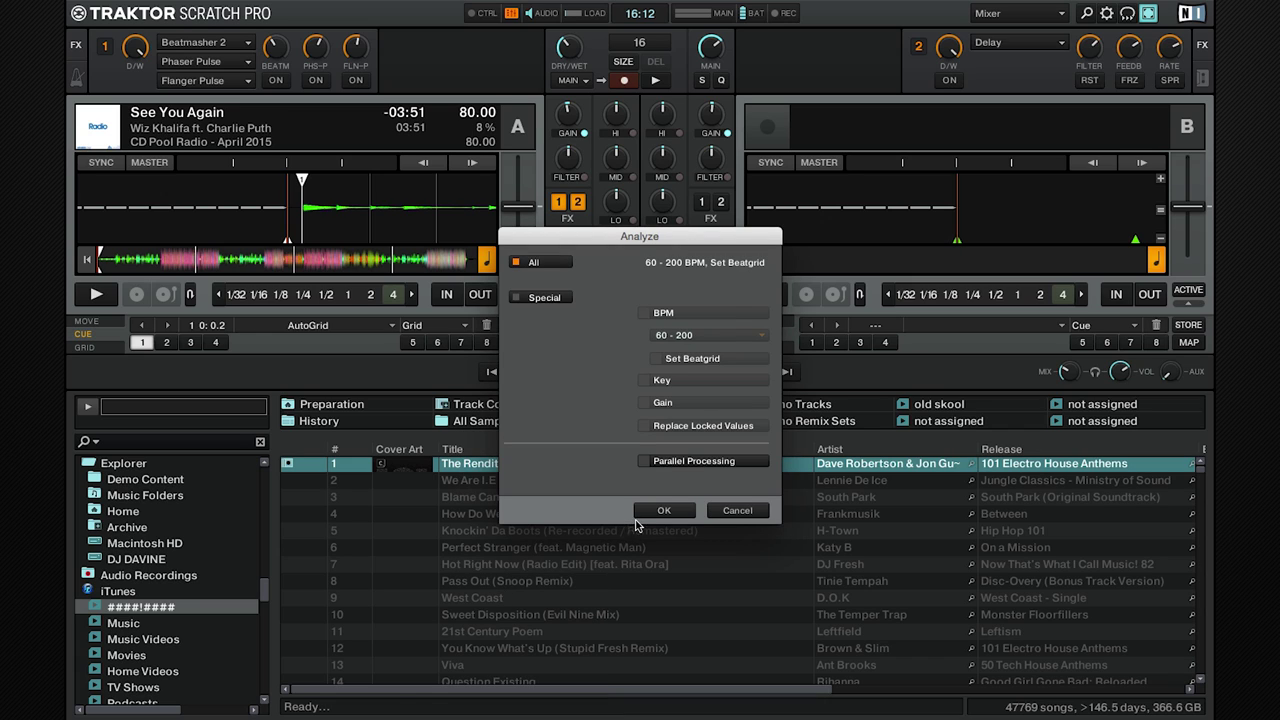
click(640, 512)
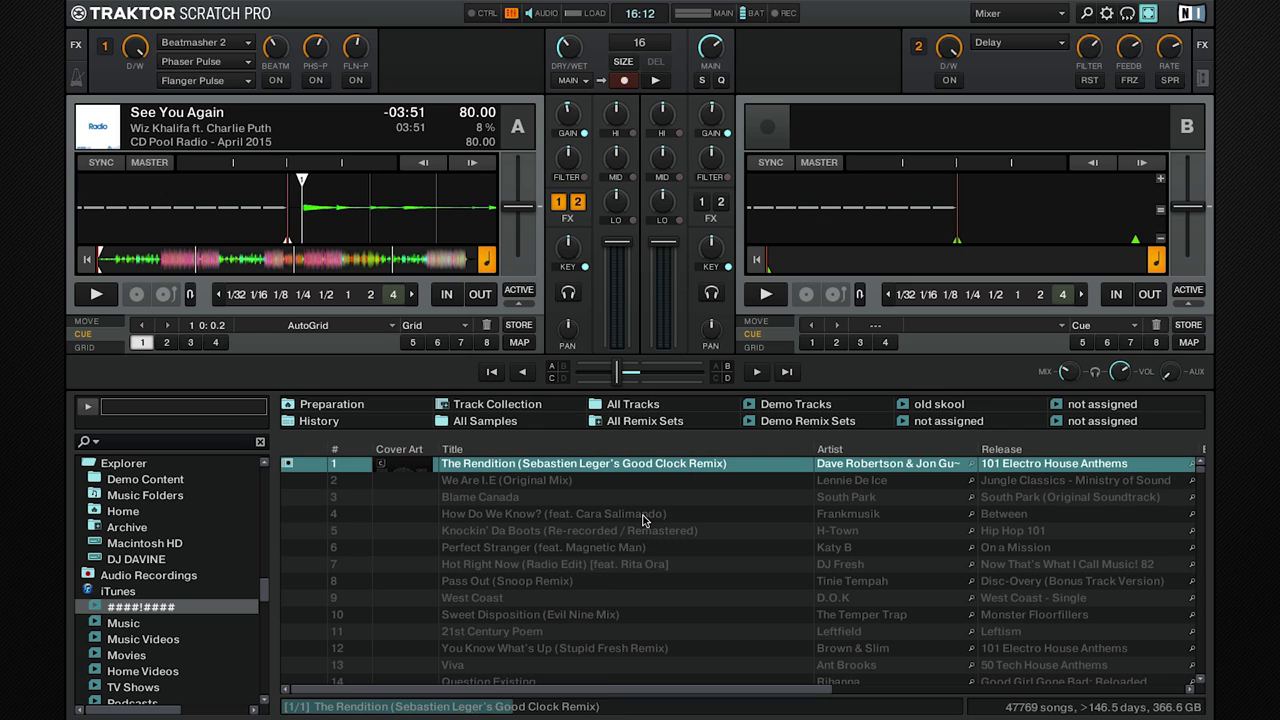
Step: Load We Are I.E (Original Mix) into deck B
click(521, 483)
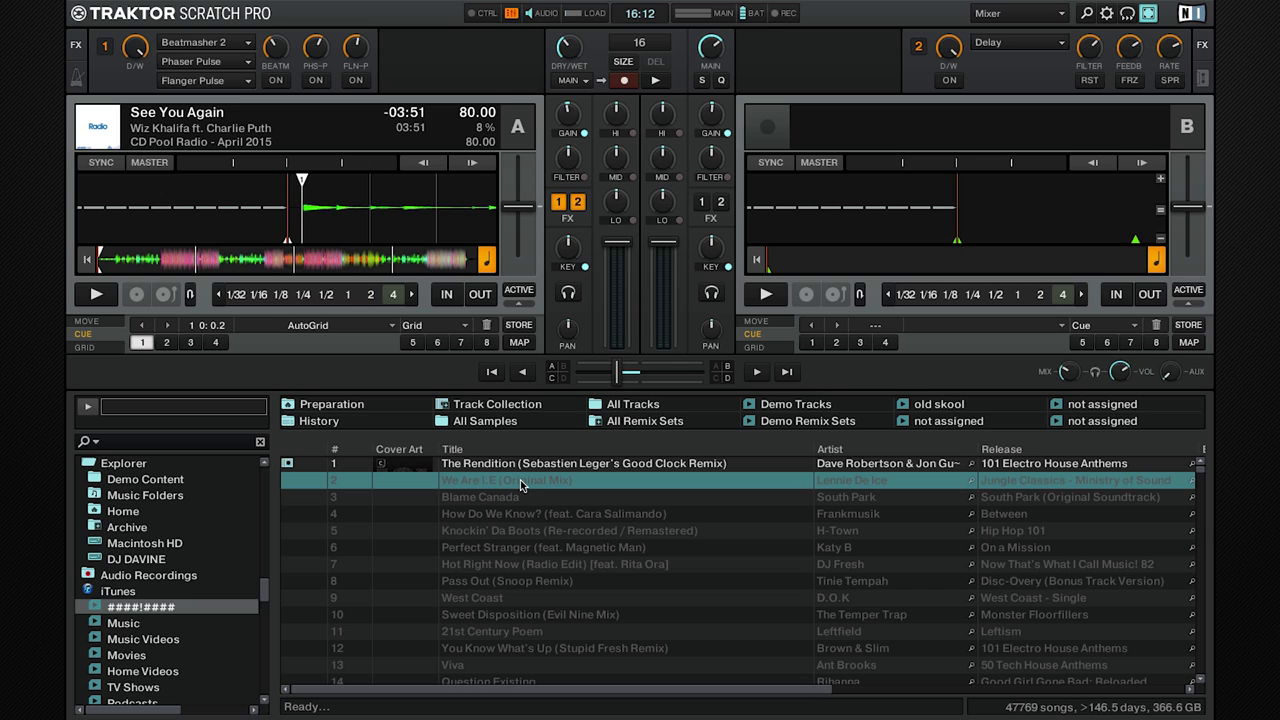
drag(521, 483, 814, 233)
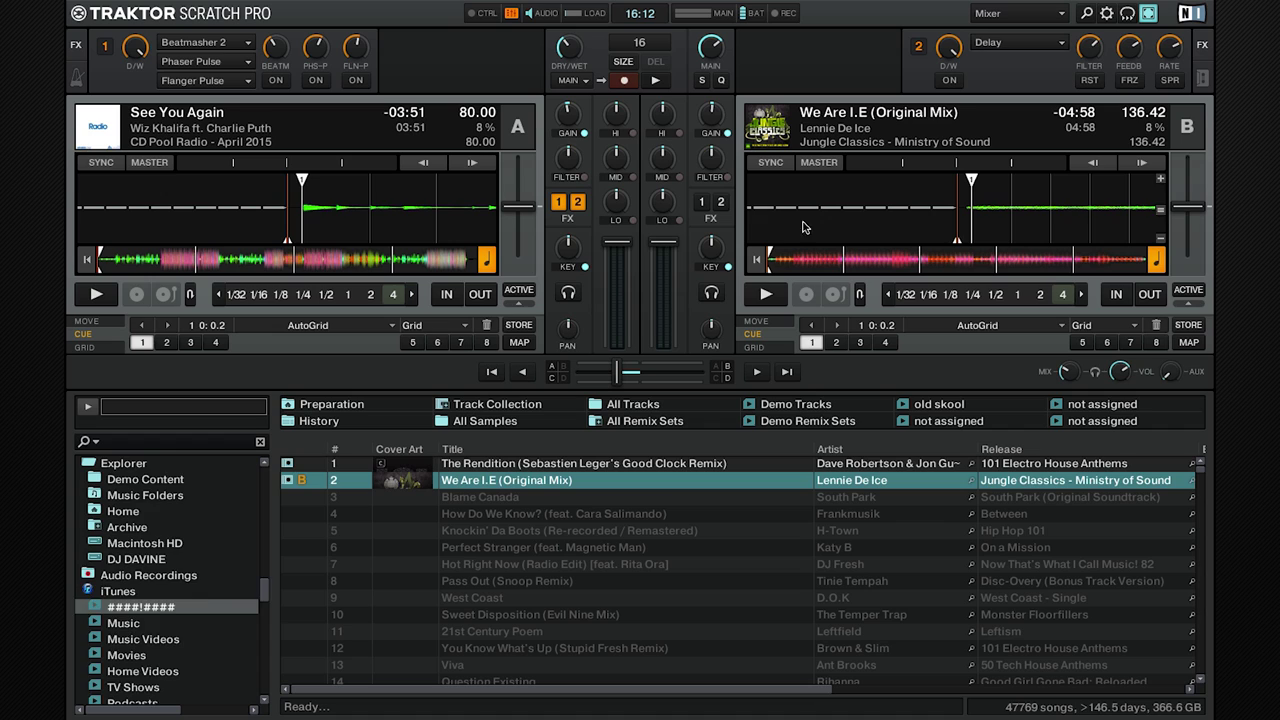
scroll(170, 560, up, 5)
Step: Run Analyze (Async) on the entire Track Collection of 2469 songs
right_click(170, 466)
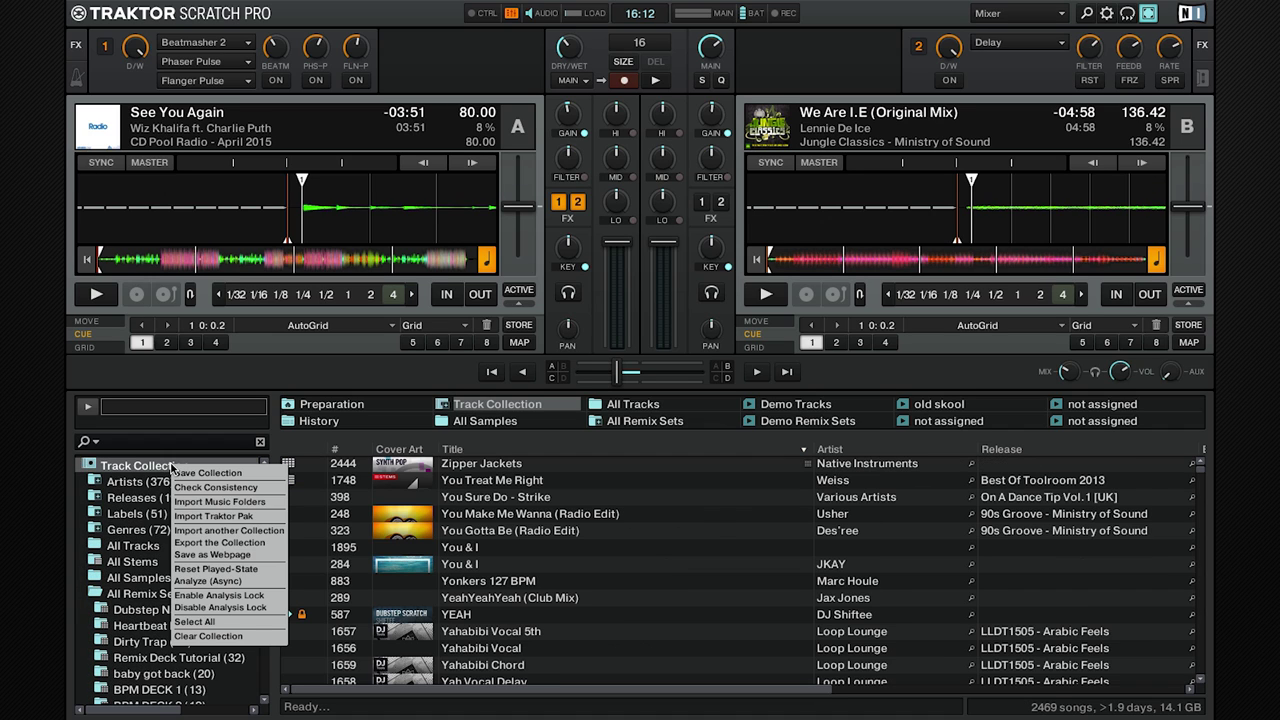
click(226, 582)
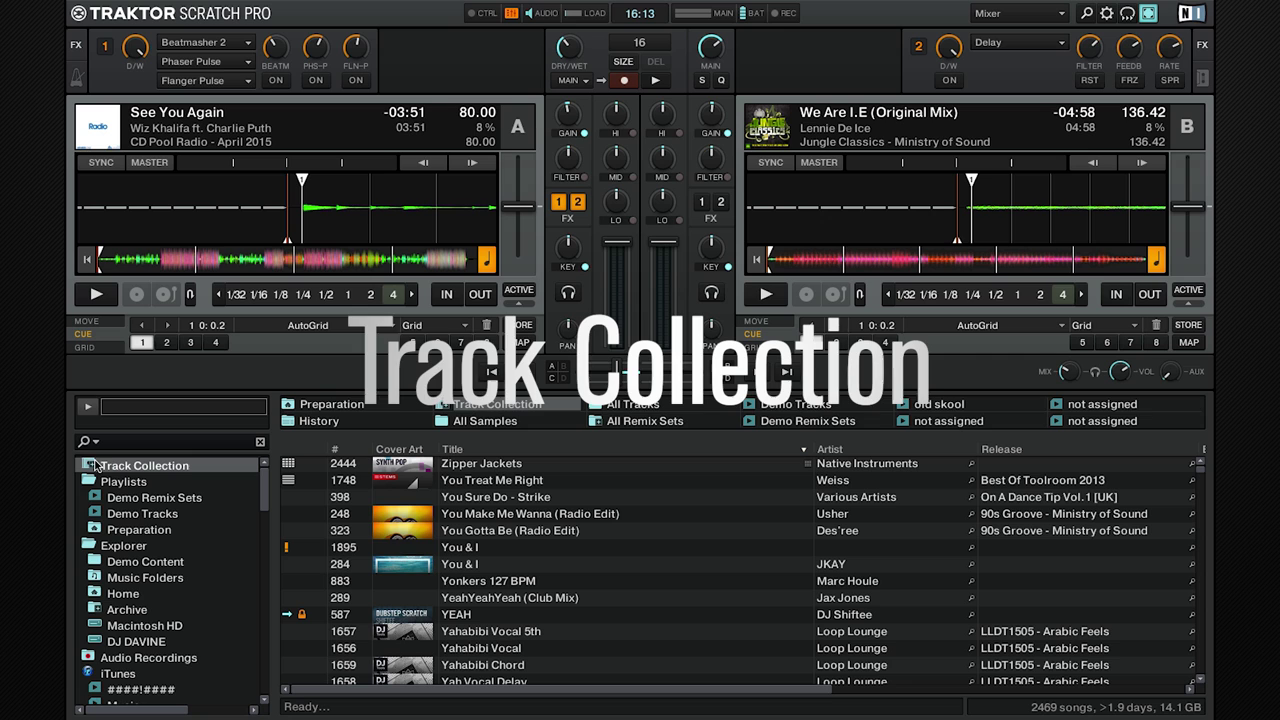
Step: Browse the Track Collection's 55 Remix Sets and the iTunes Music playlist, inspecting 09 Flashback
click(91, 465)
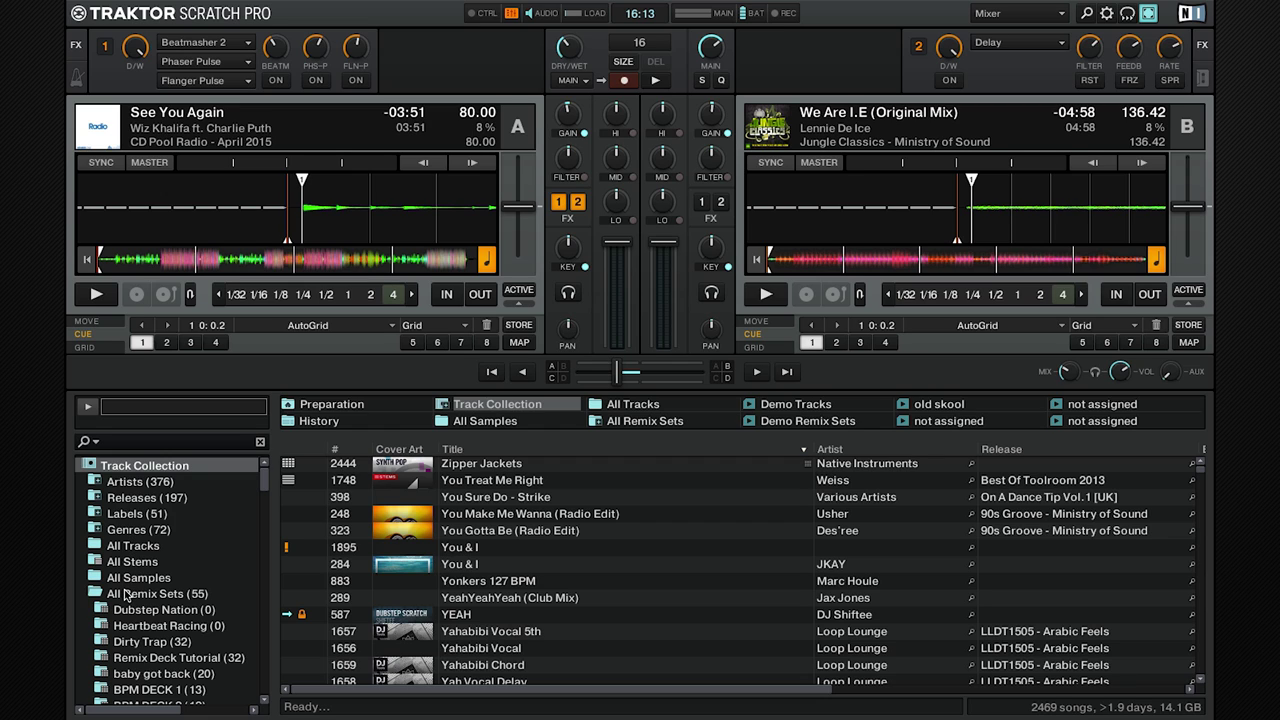
click(126, 594)
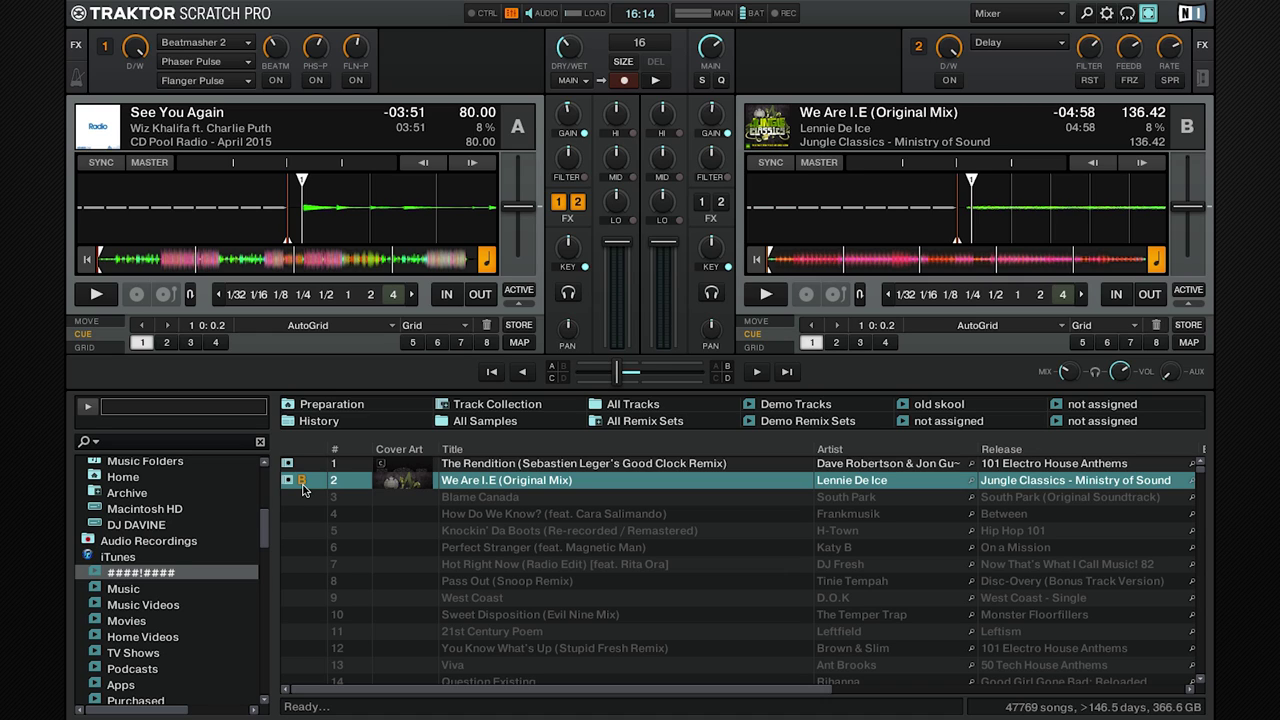
key(Down)
key(Down)
key(Down)
key(Down)
key(Down)
key(Down)
key(Down)
key(Down)
key(Down)
key(Down)
key(Down)
key(Down)
key(Down)
key(Down)
key(Down)
key(Down)
key(Down)
key(Down)
key(Down)
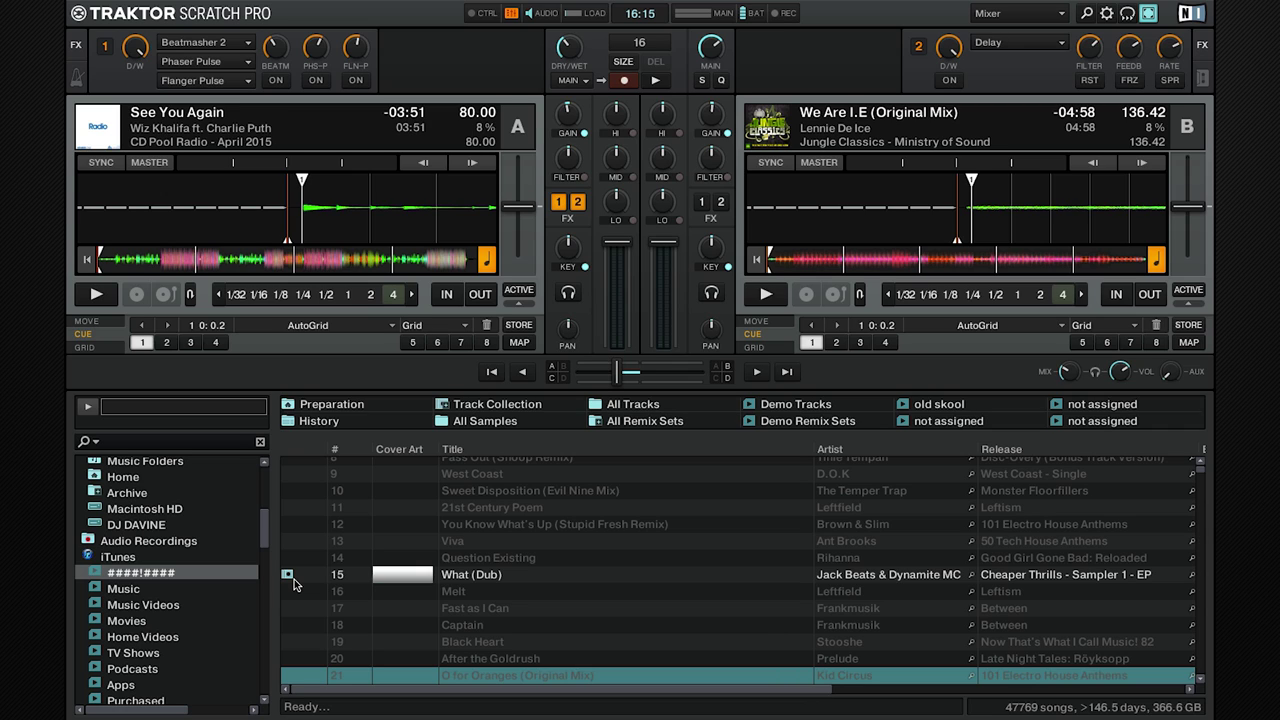
key(ctrl+Down)
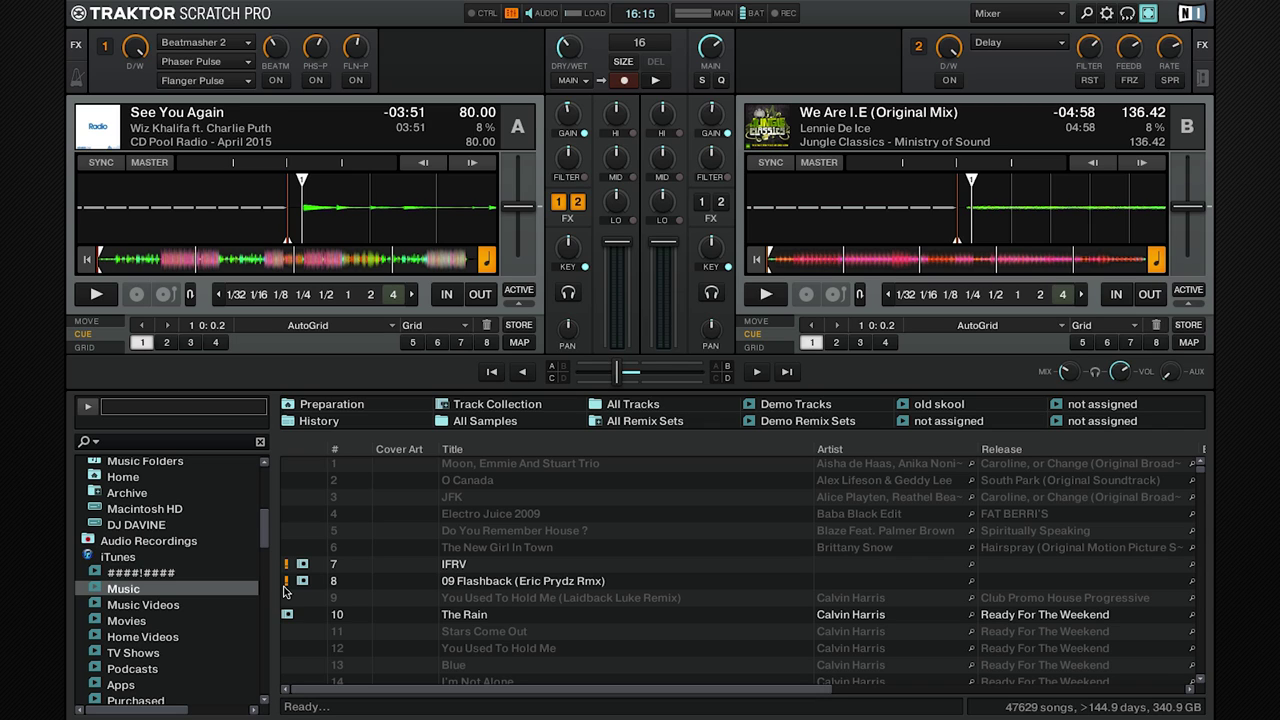
click(283, 585)
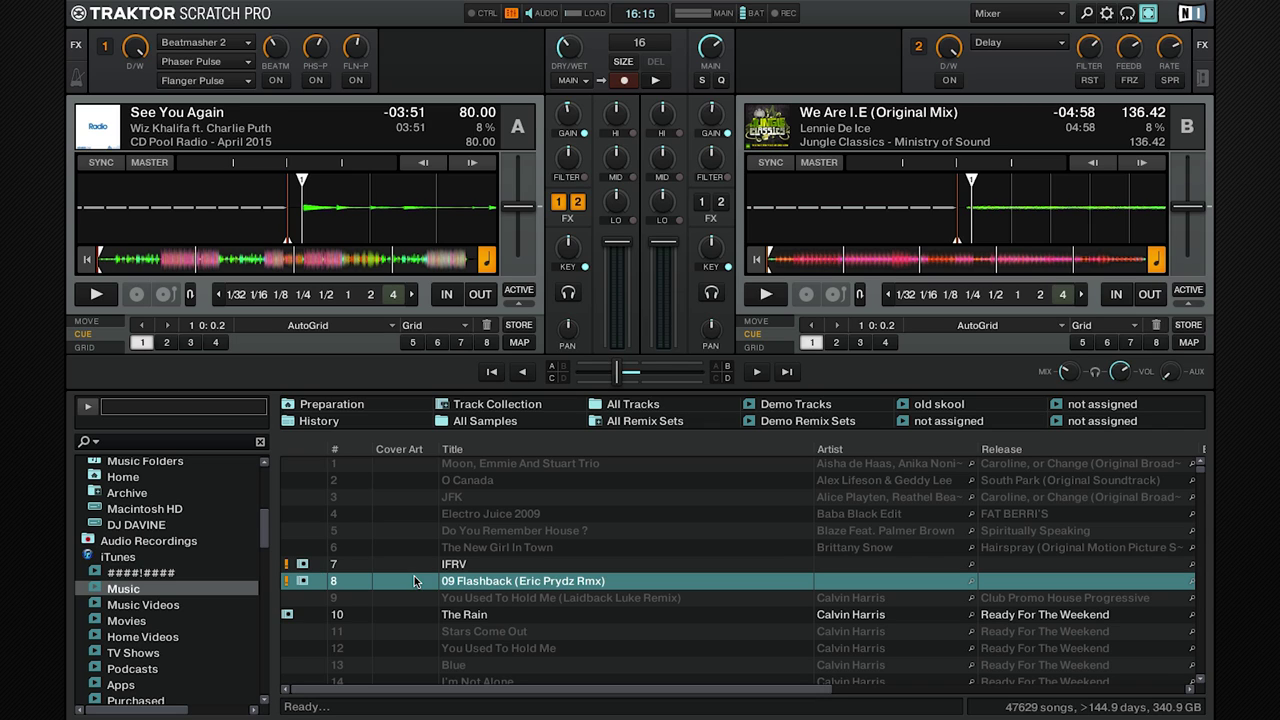
right_click(447, 581)
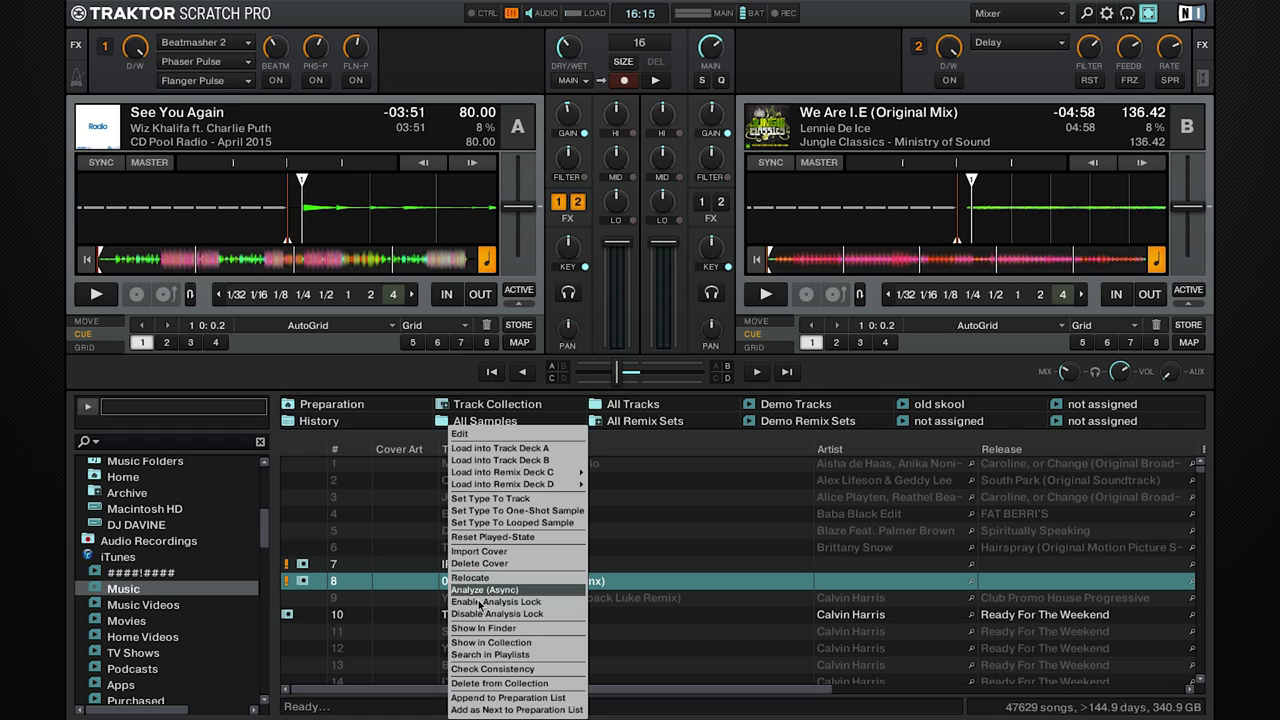
click(398, 580)
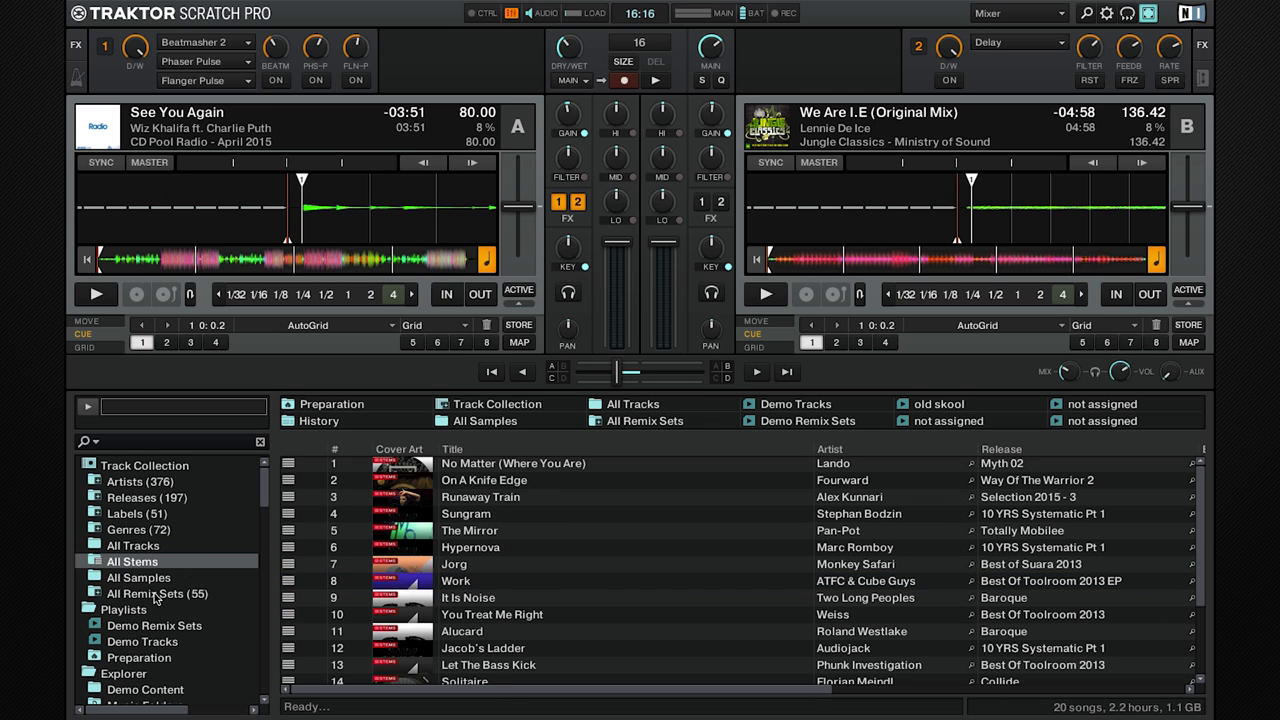
Step: Check the track list's column options and narrow the Title column to reveal BPM and Key
click(150, 594)
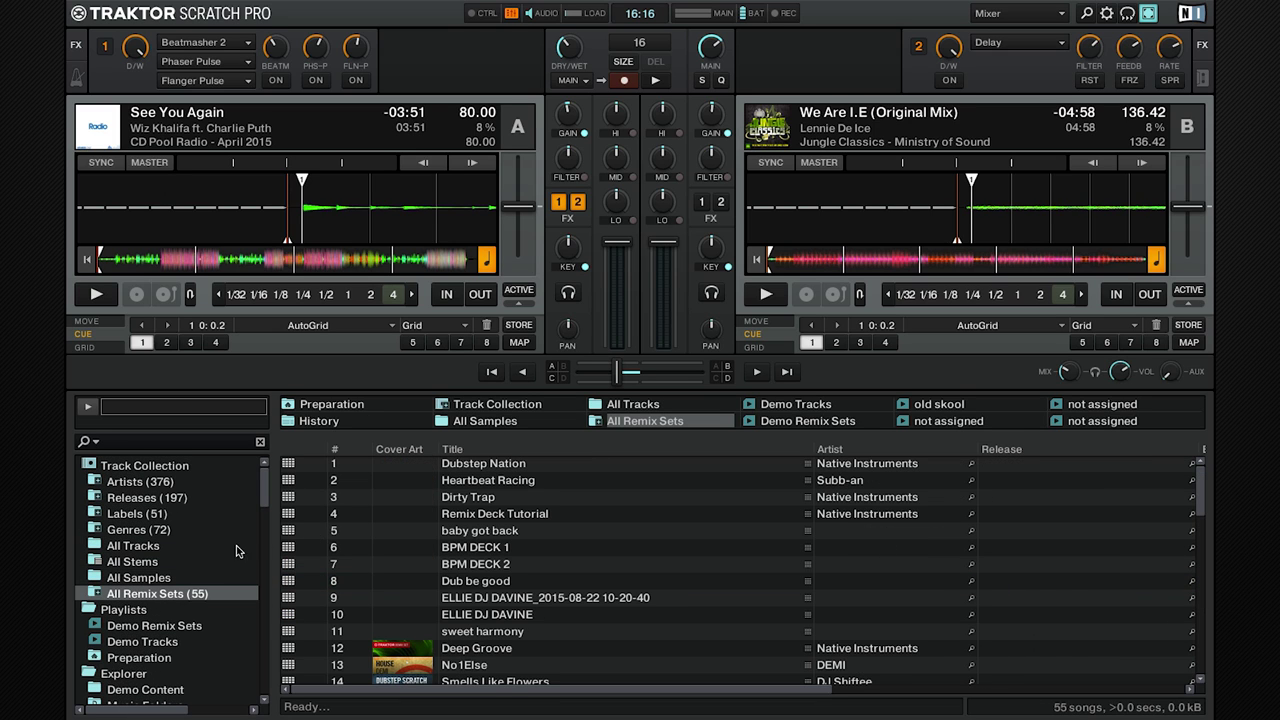
right_click(380, 454)
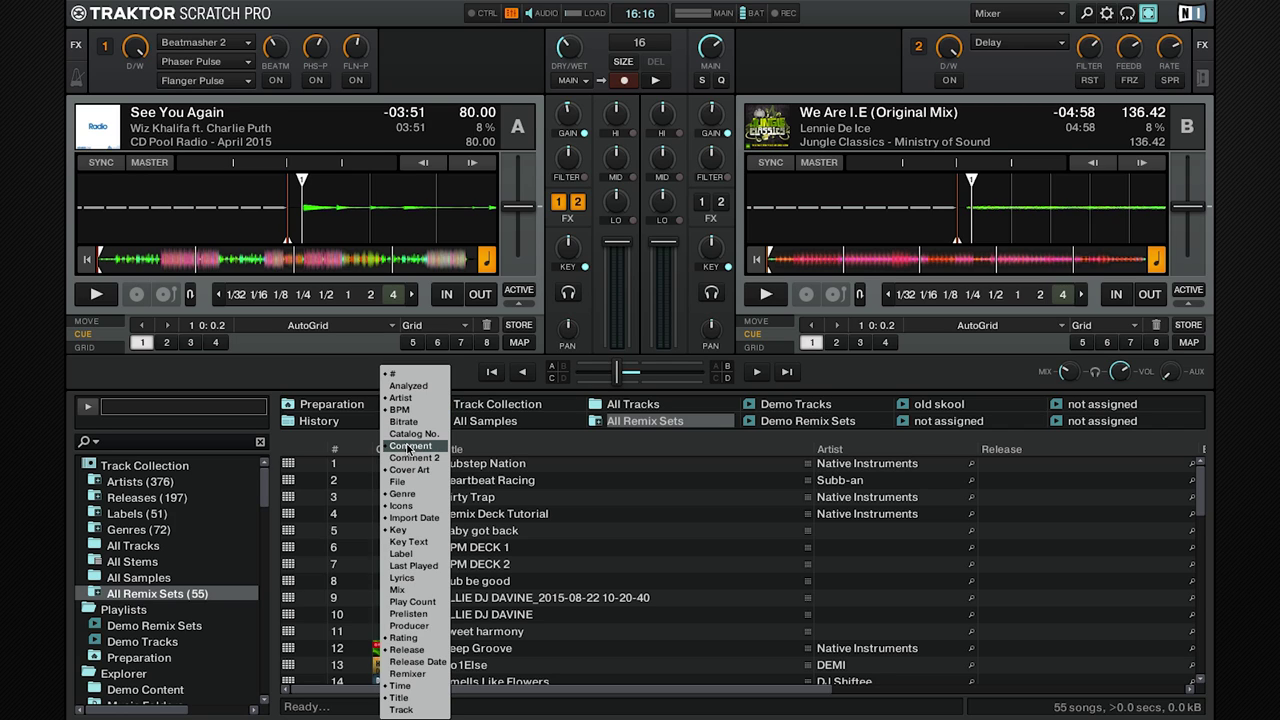
click(537, 452)
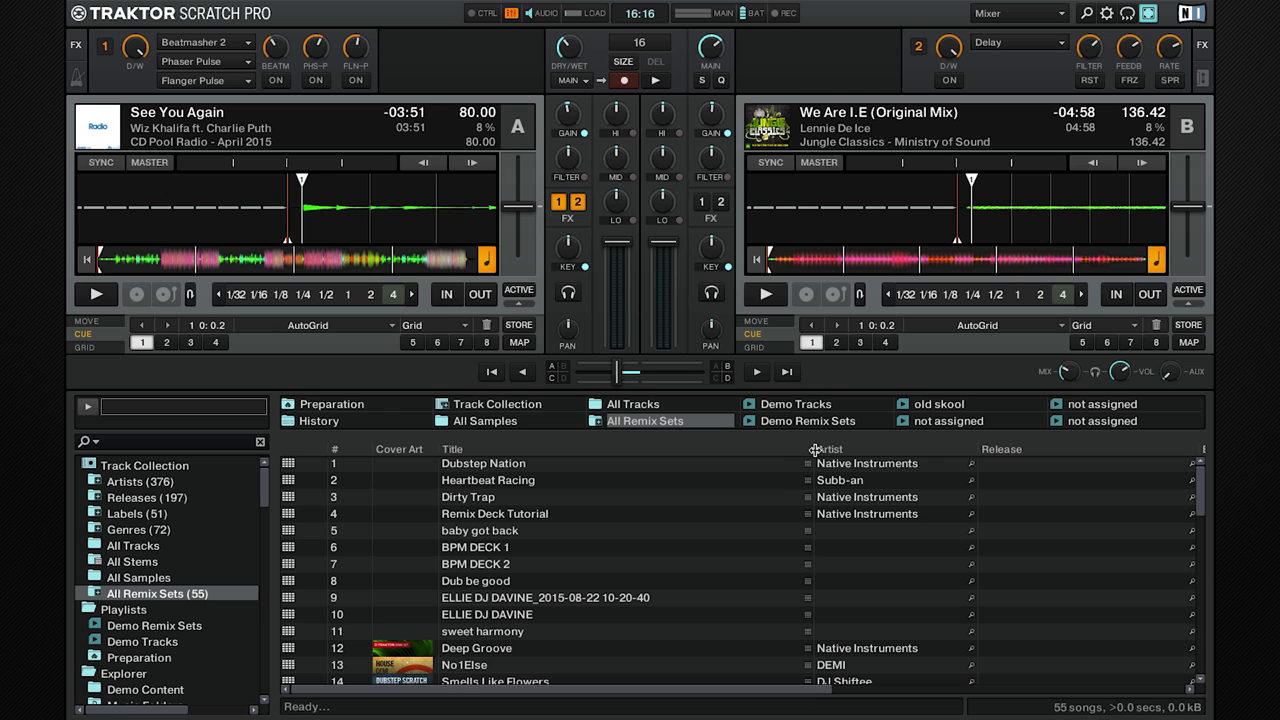
drag(815, 449, 706, 458)
click(707, 461)
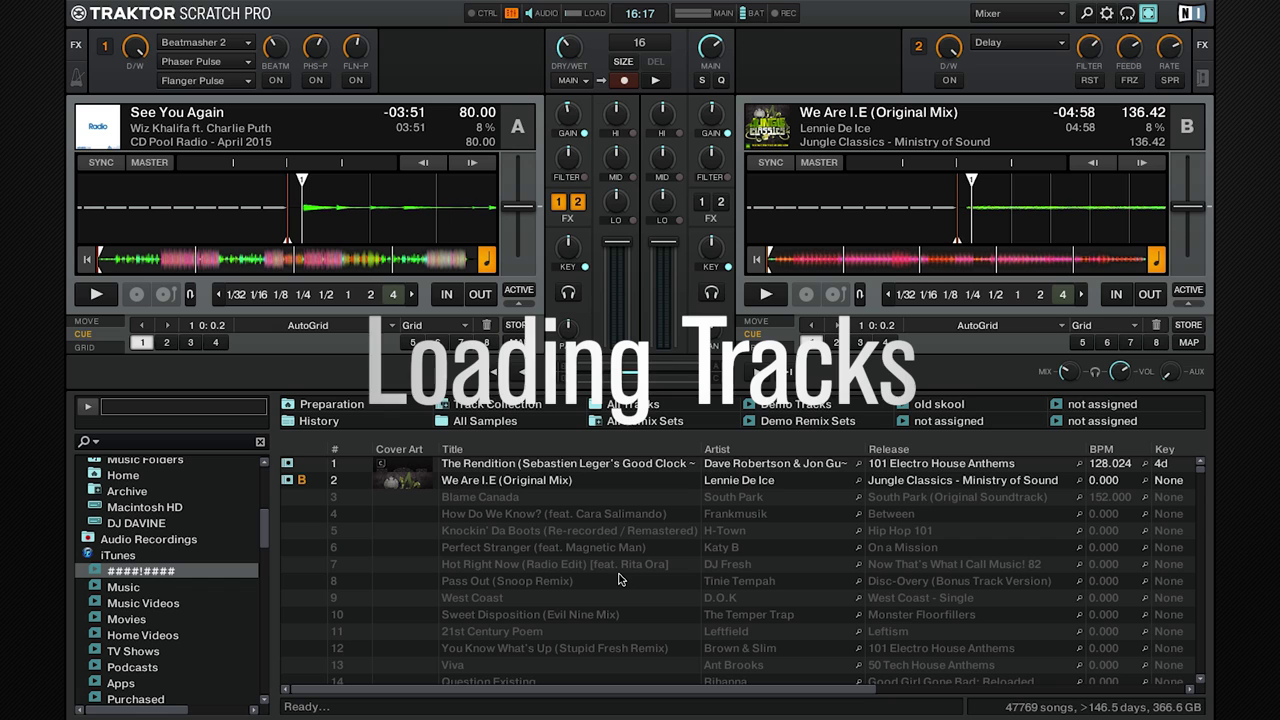
Step: Load The Rendition into deck A from its context menu, then drag How Do We Know? onto deck A
right_click(485, 468)
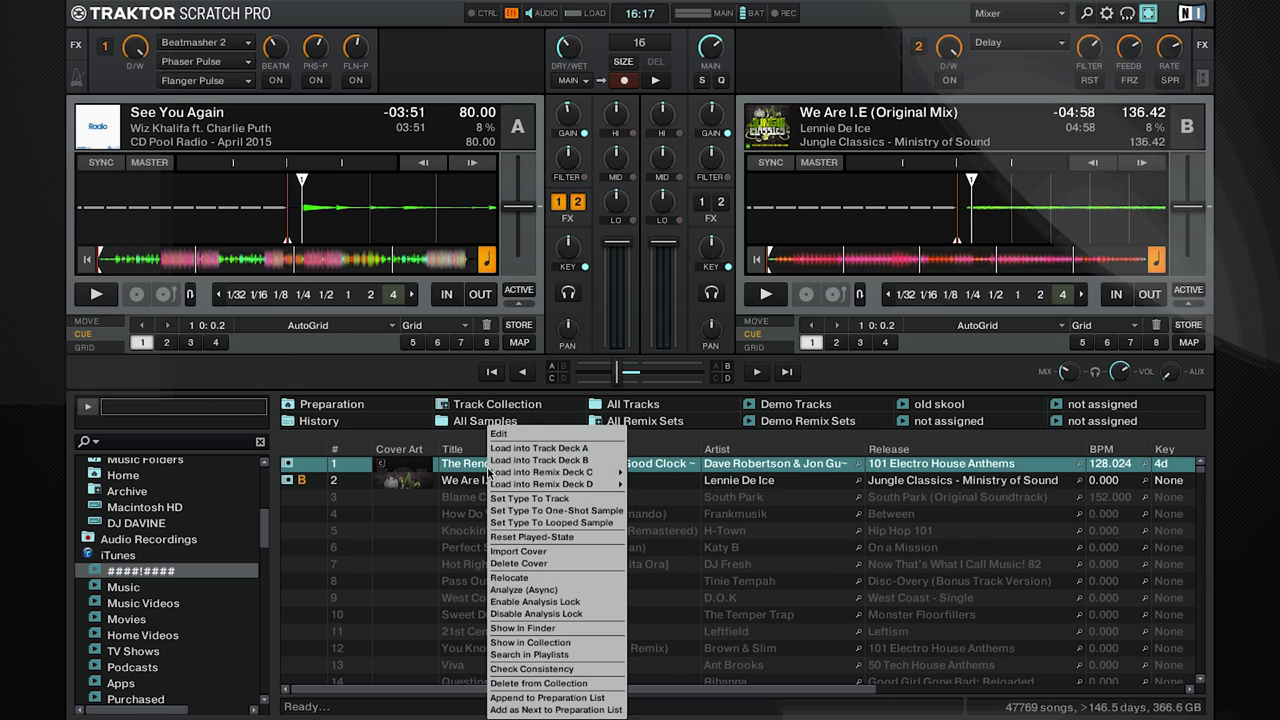
click(514, 449)
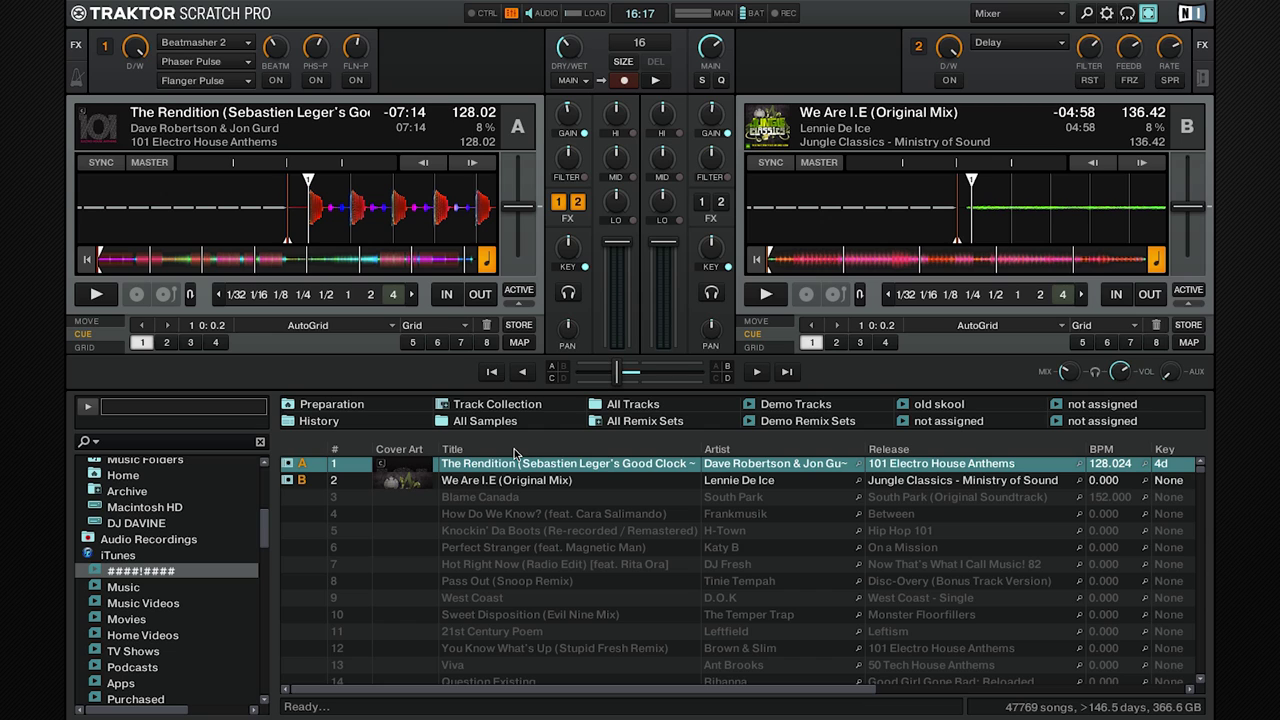
click(490, 498)
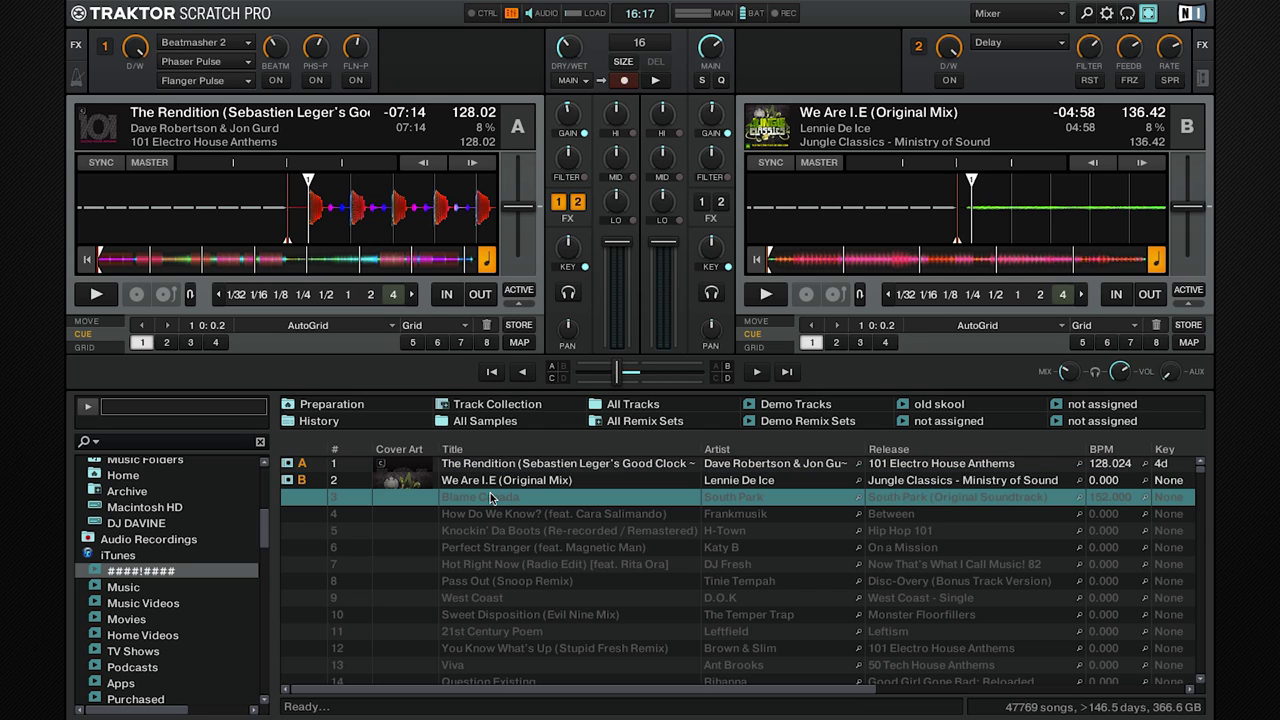
drag(487, 514, 462, 192)
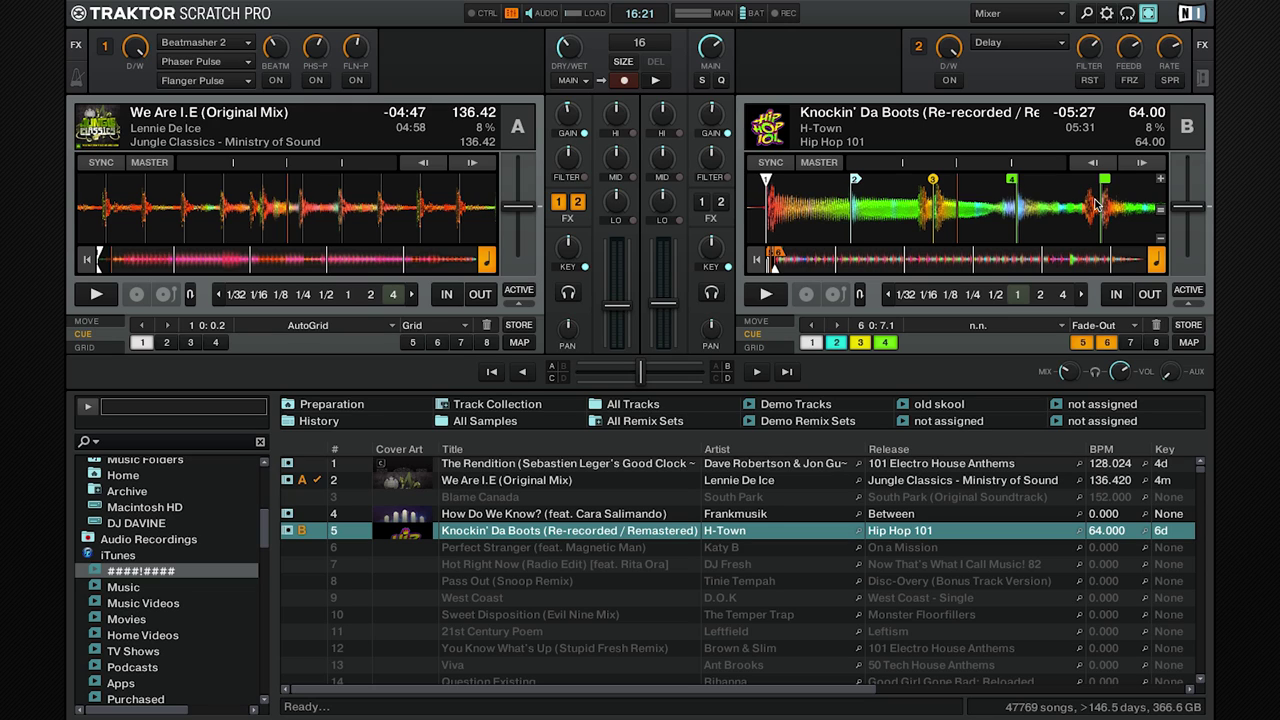
Step: Play deck B from cue point 2, pausing and resuming playback
drag(1095, 205, 877, 212)
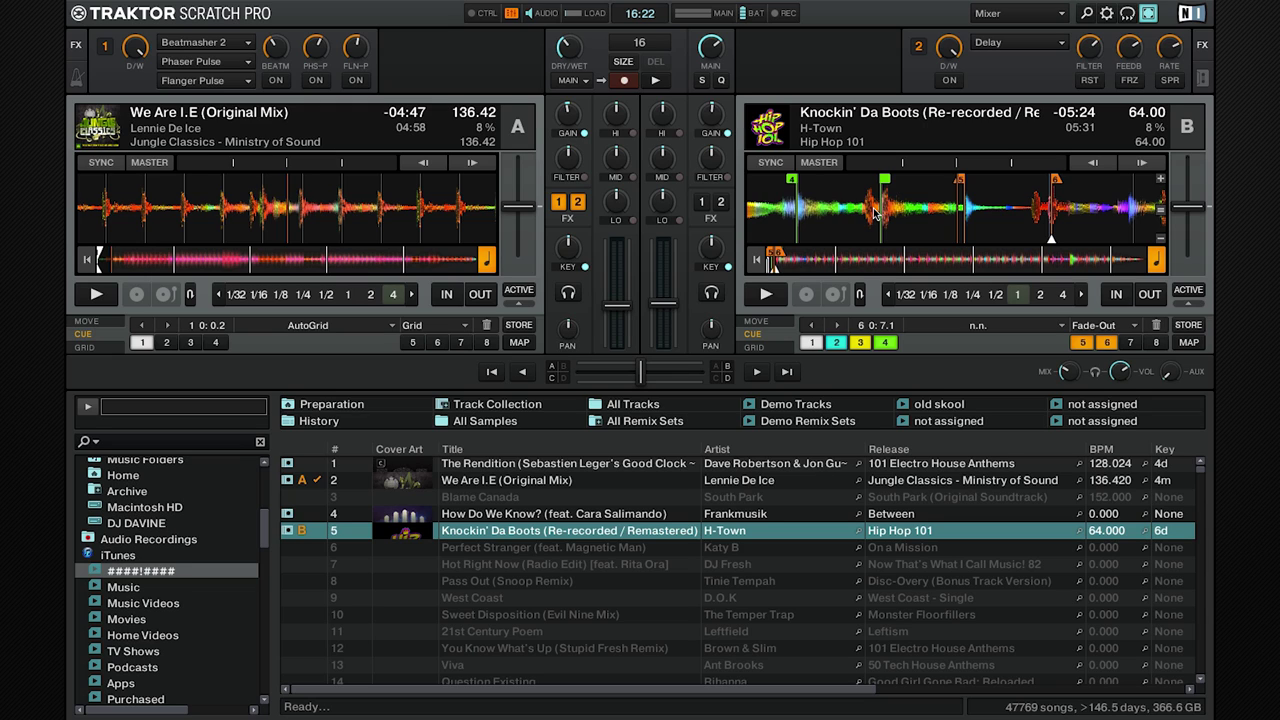
click(811, 342)
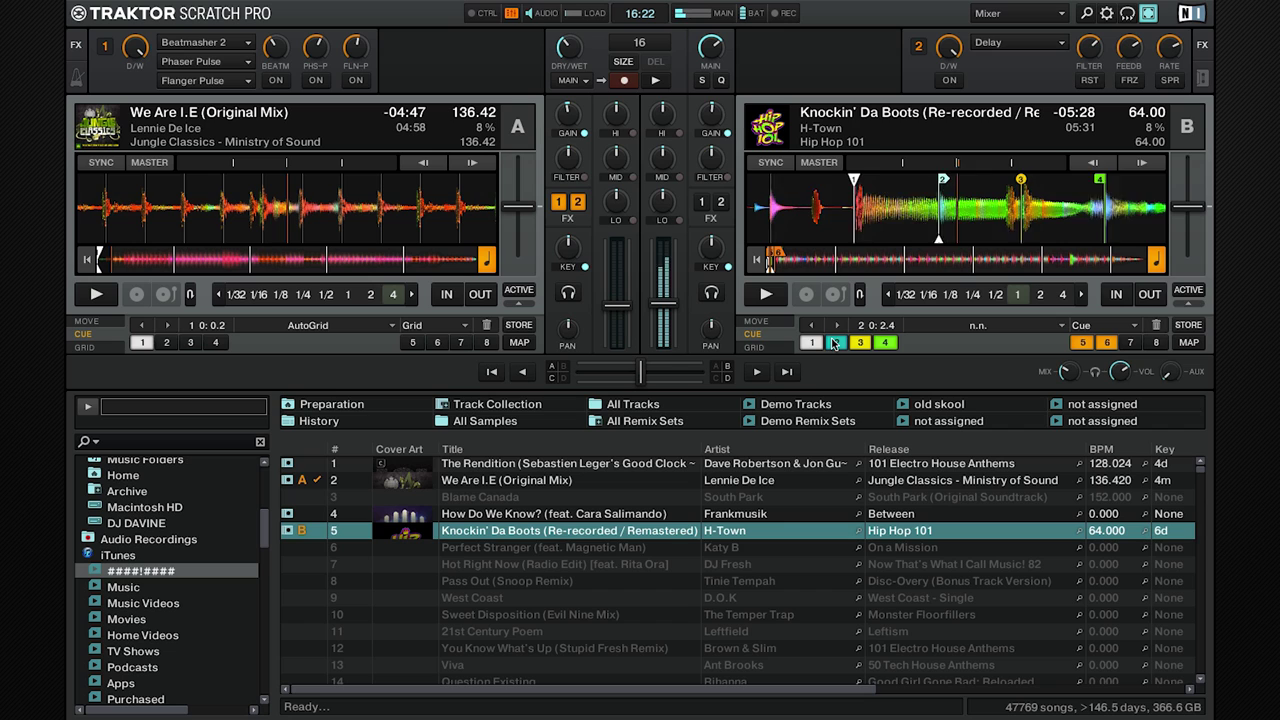
key(space)
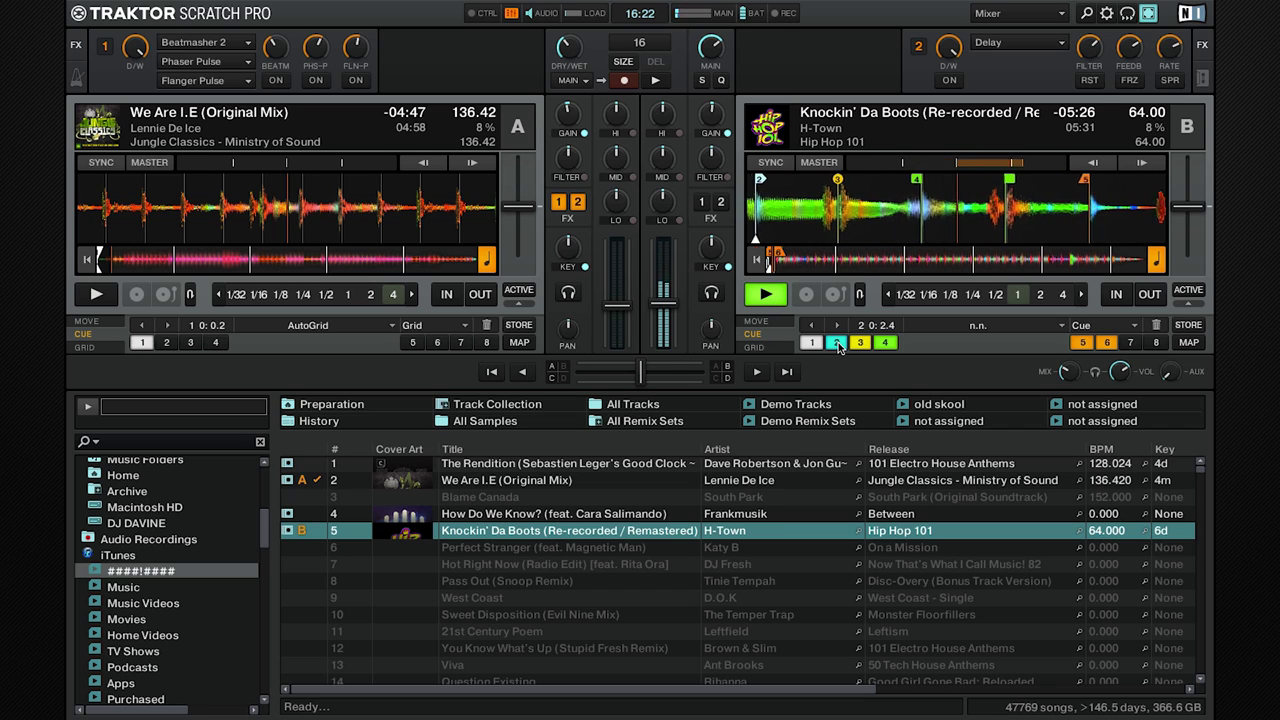
click(838, 342)
click(768, 294)
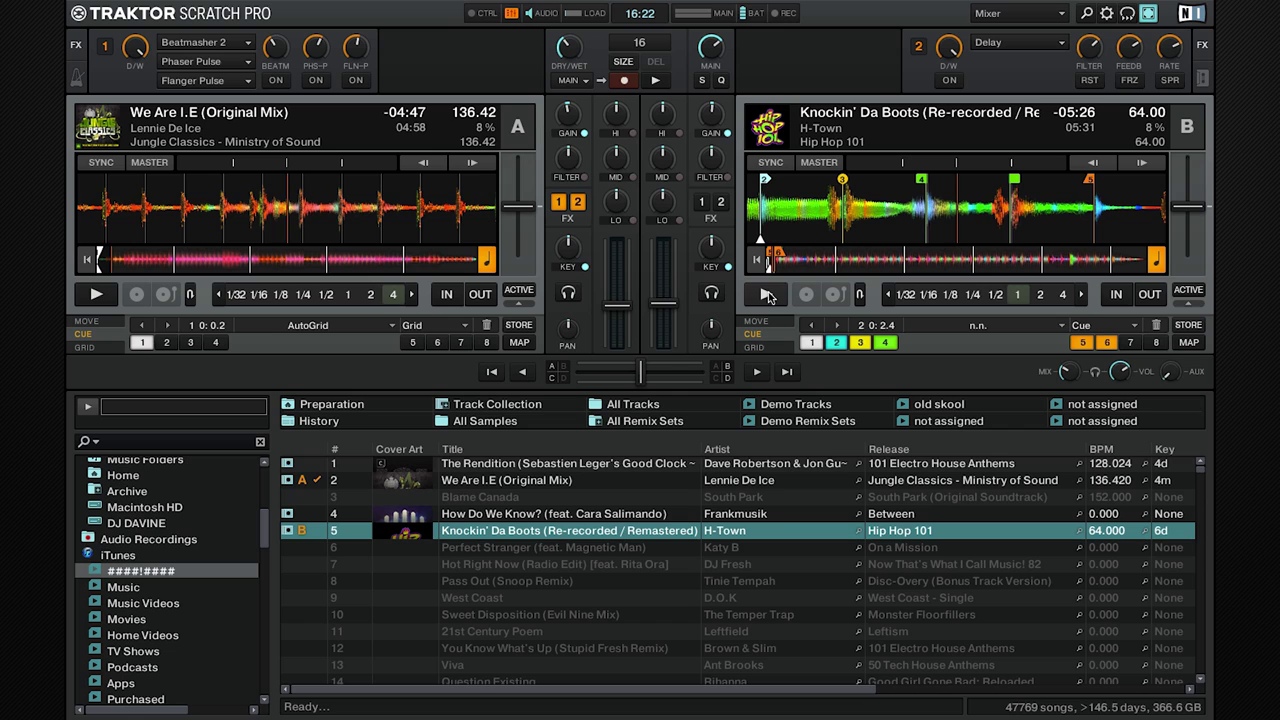
click(768, 294)
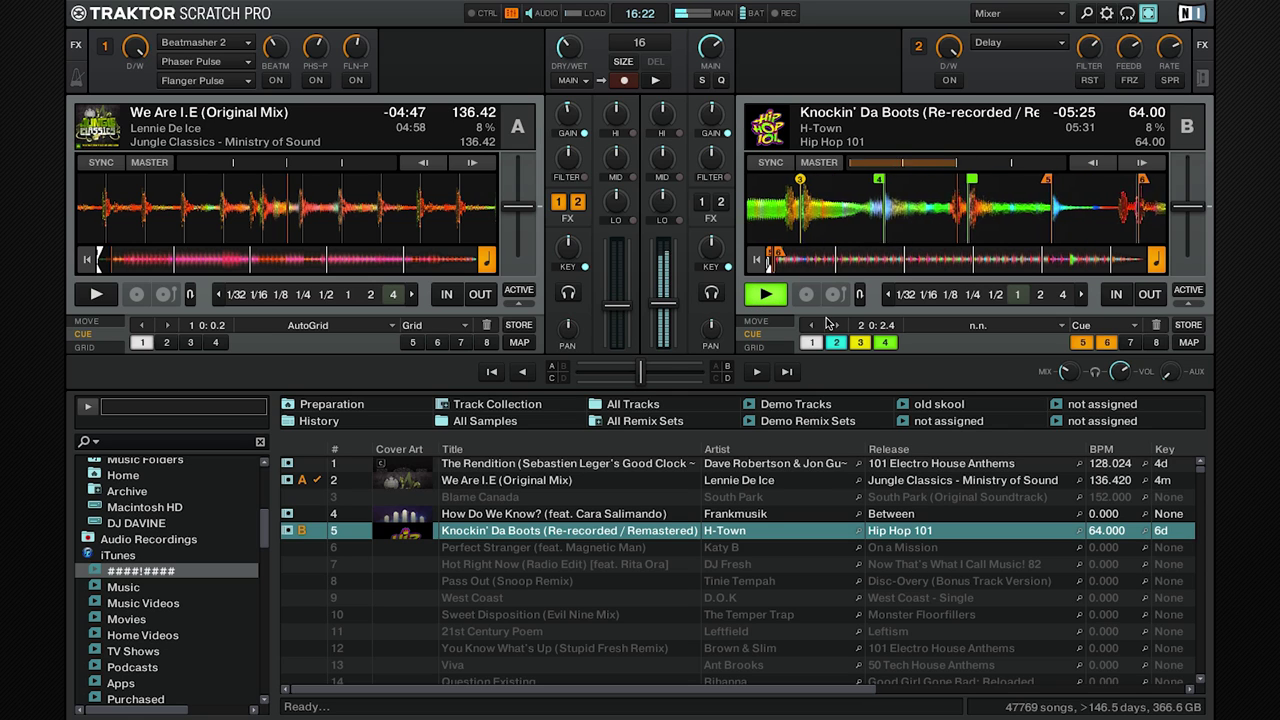
Step: Trigger deck B's hotcue 4 loop, switch the loop off, then play and stop deck B
click(885, 343)
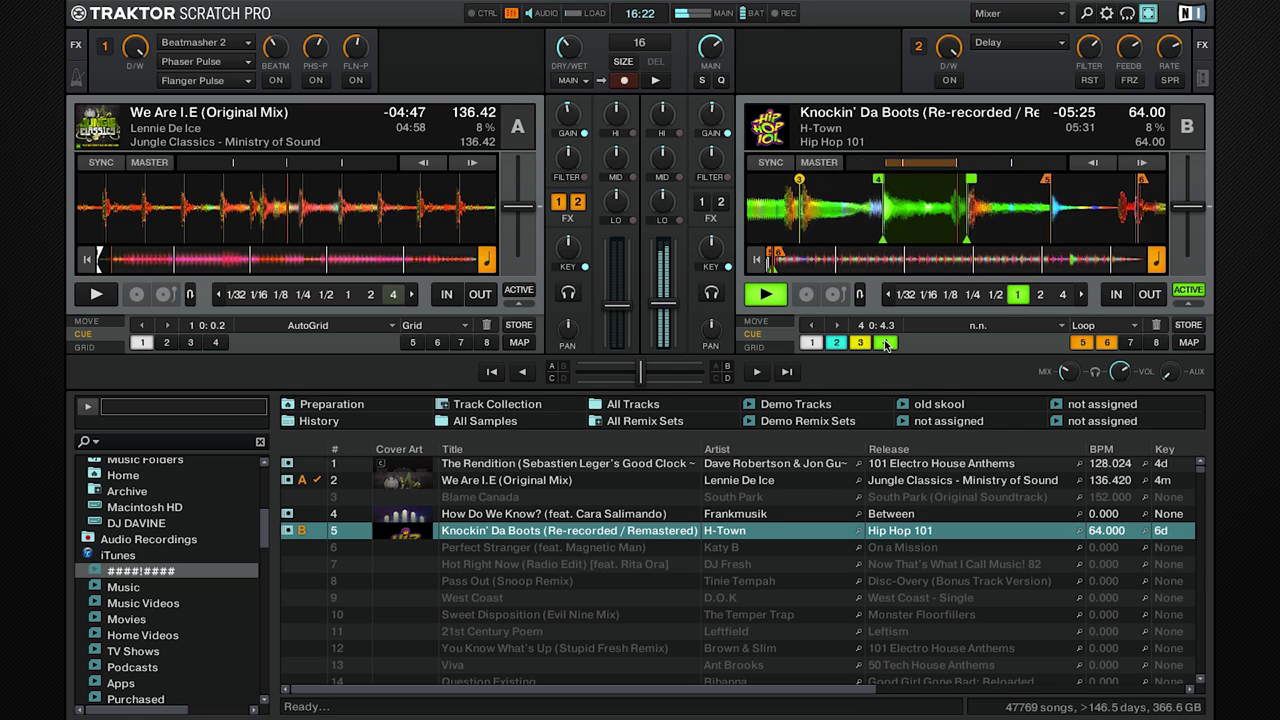
click(779, 296)
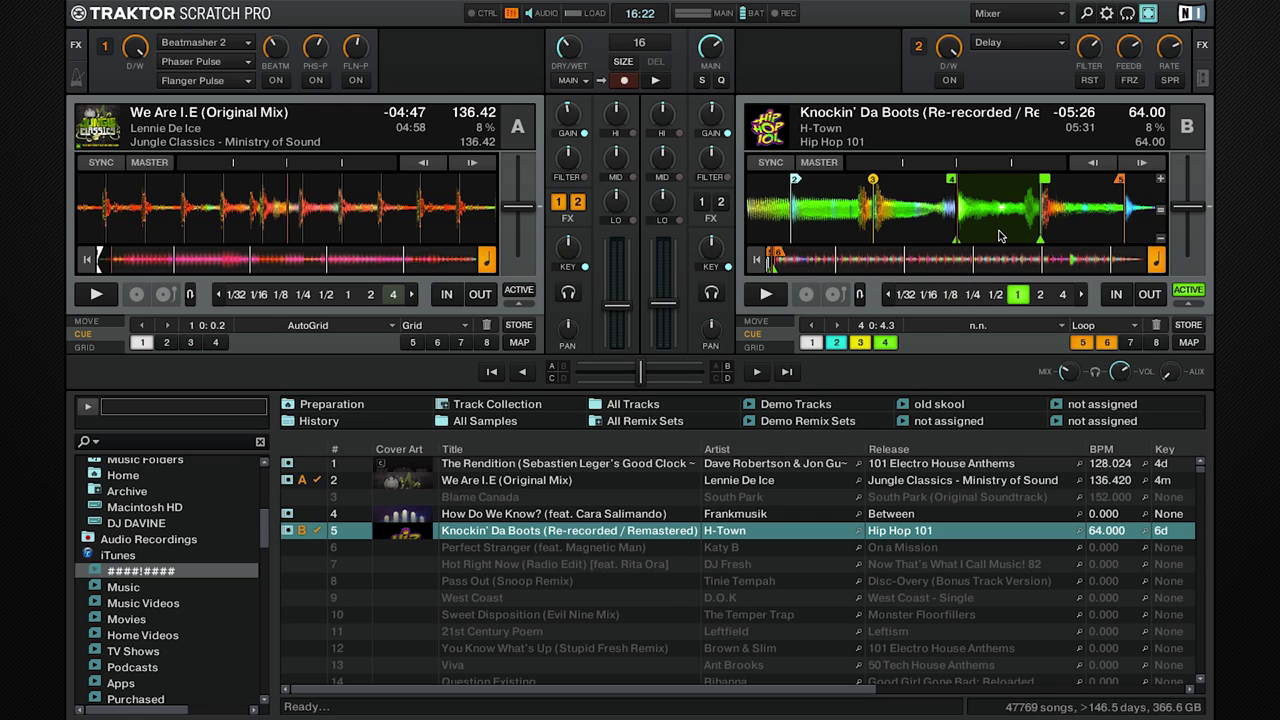
click(1188, 290)
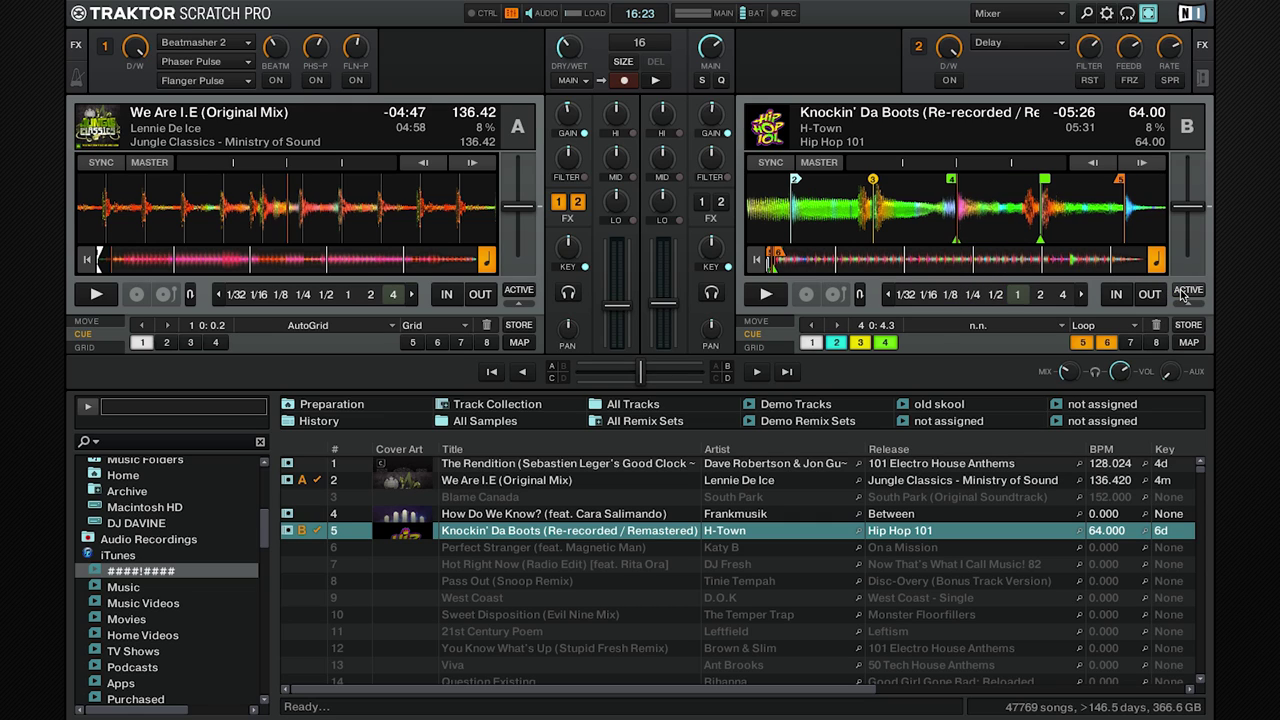
drag(1050, 230, 1083, 231)
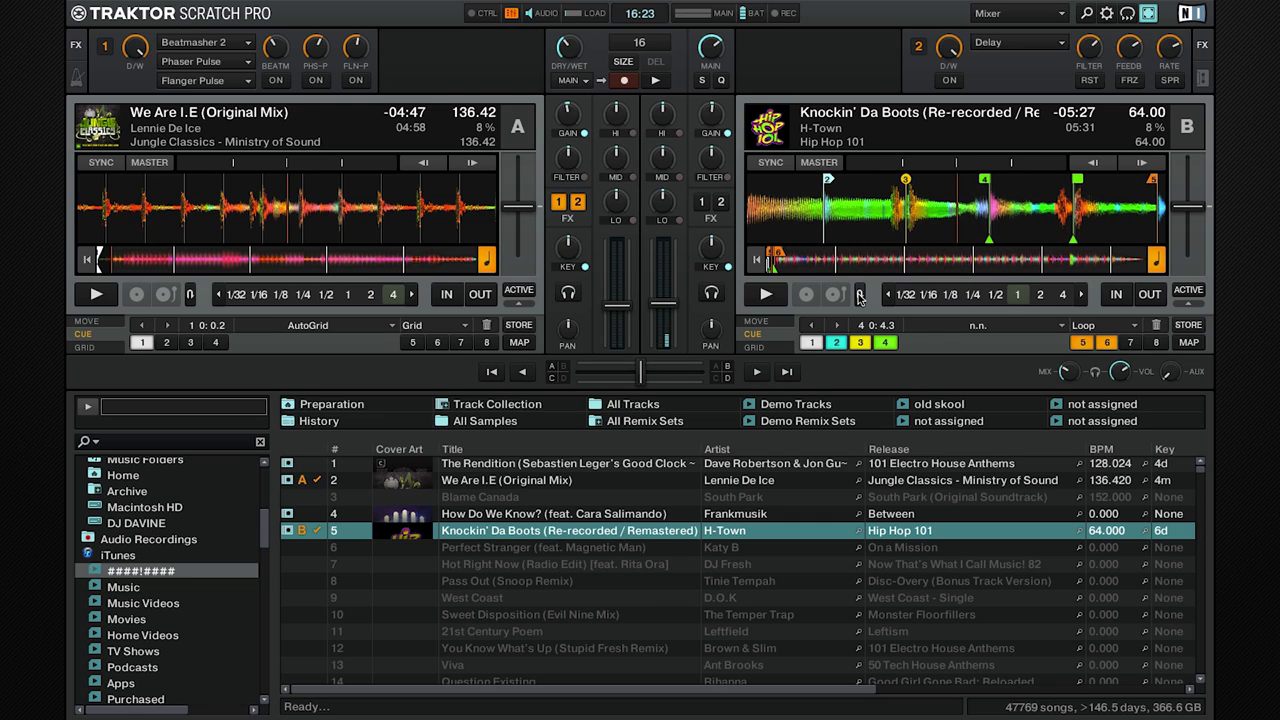
click(762, 295)
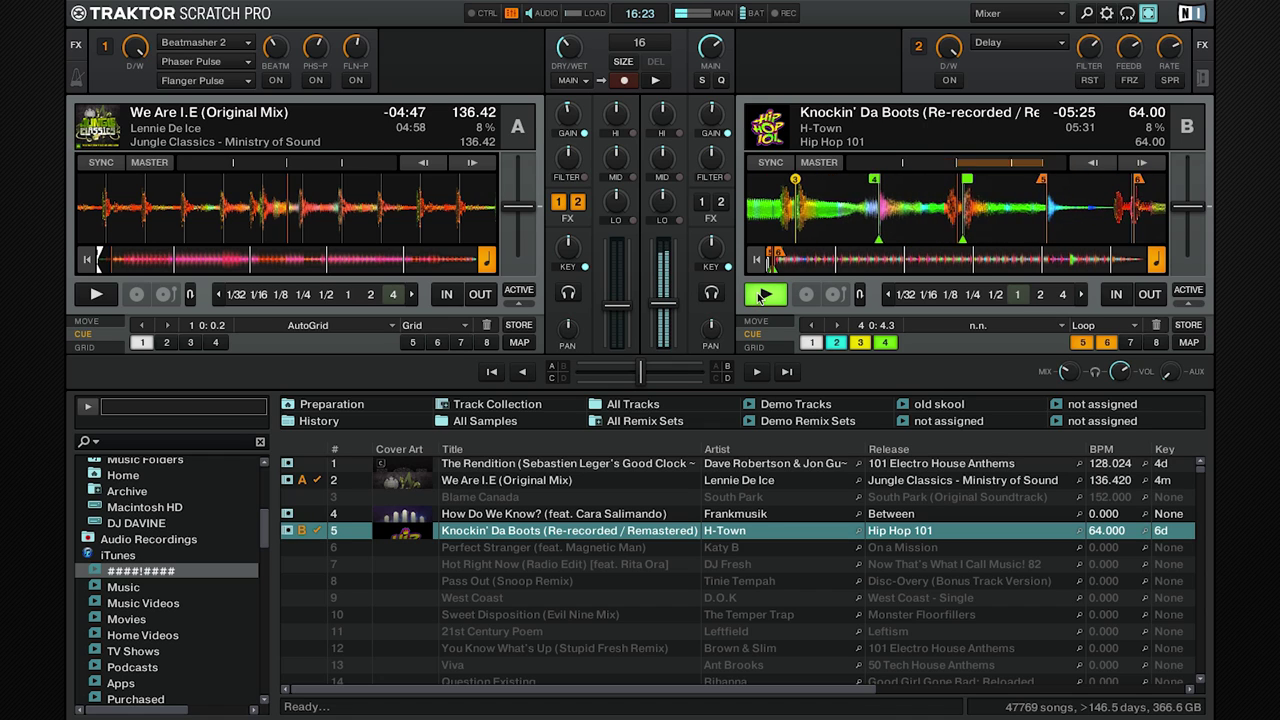
click(762, 295)
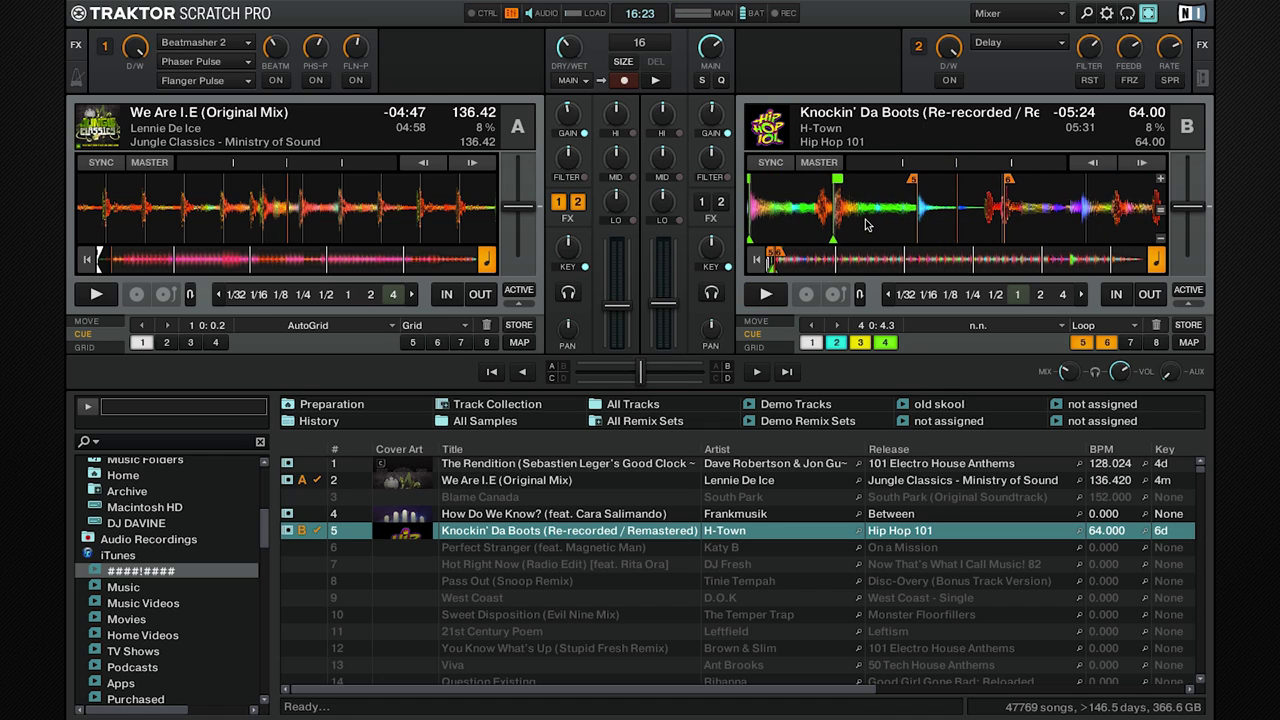
drag(868, 225, 908, 226)
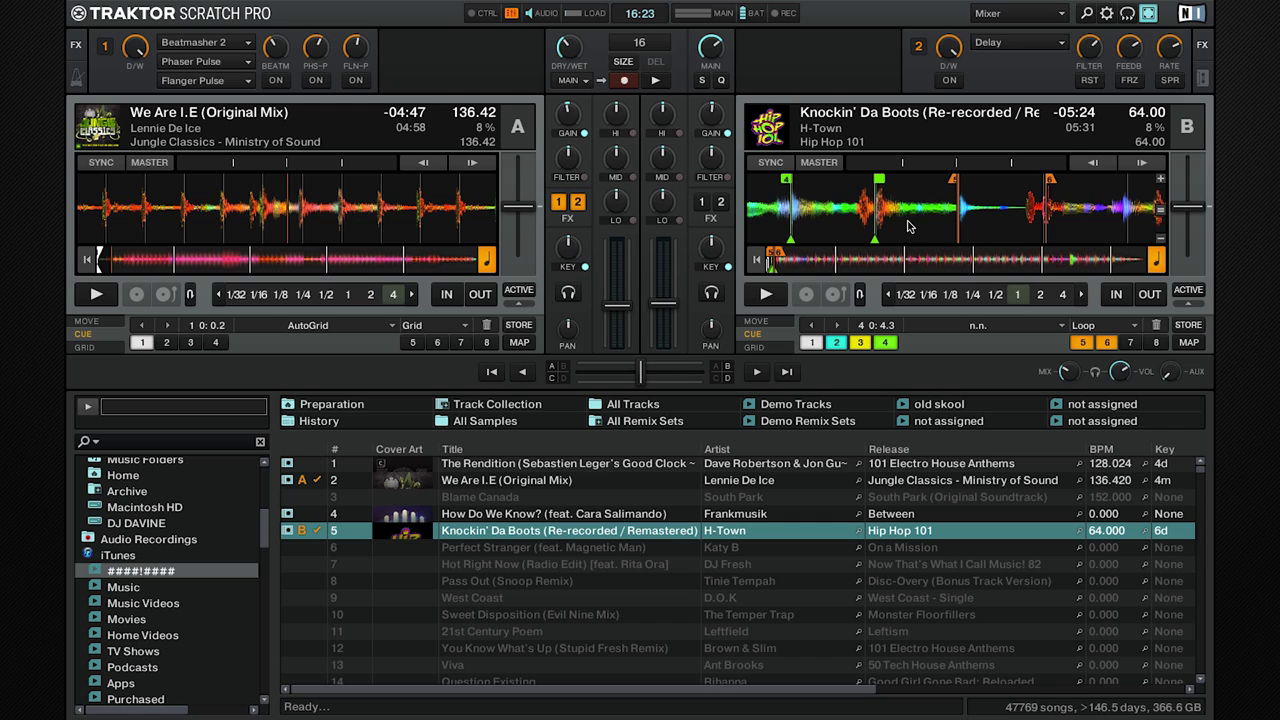
Step: Check the Loading preferences, then set hotcue 2 on deck A at 1:40.7 as Fade-In
click(1107, 13)
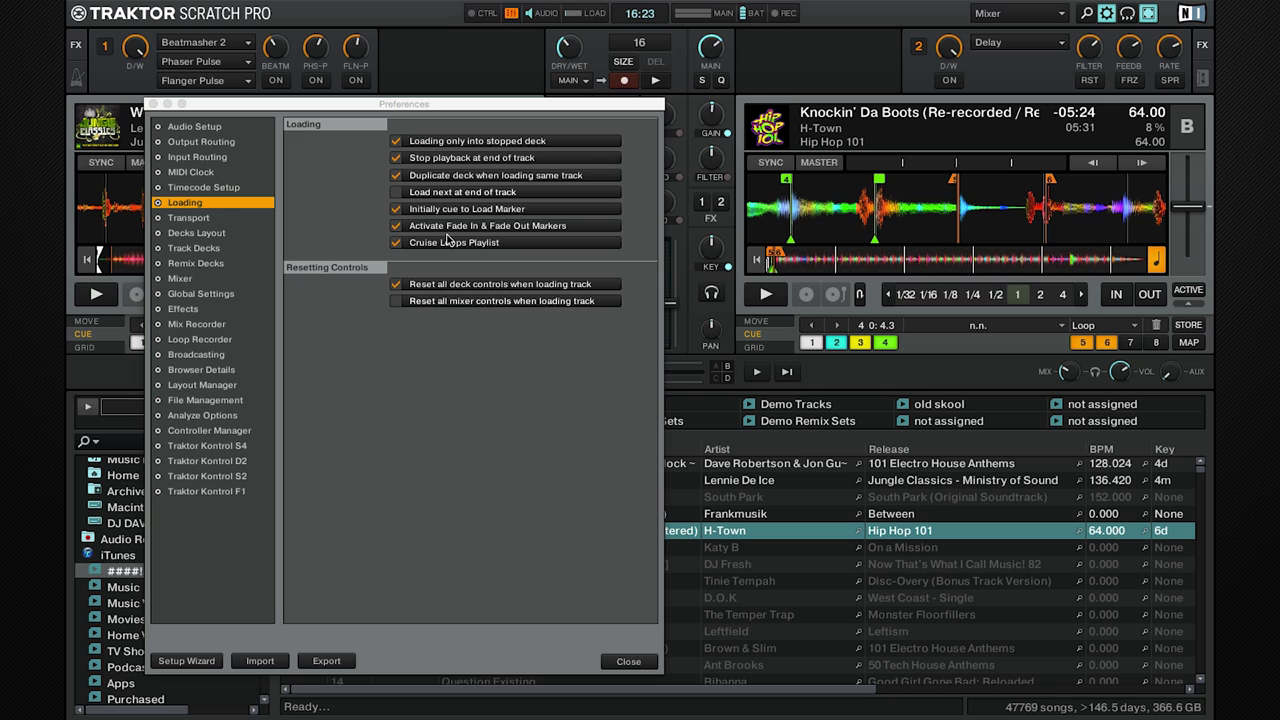
click(624, 661)
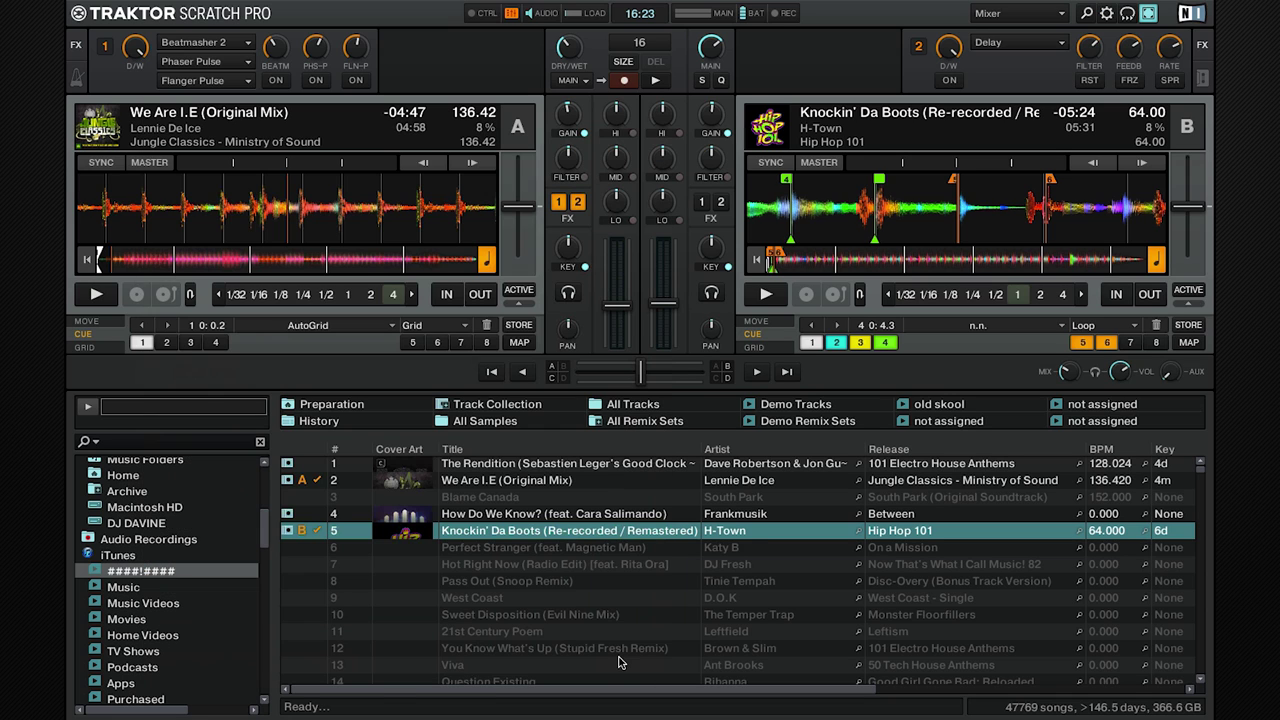
click(227, 262)
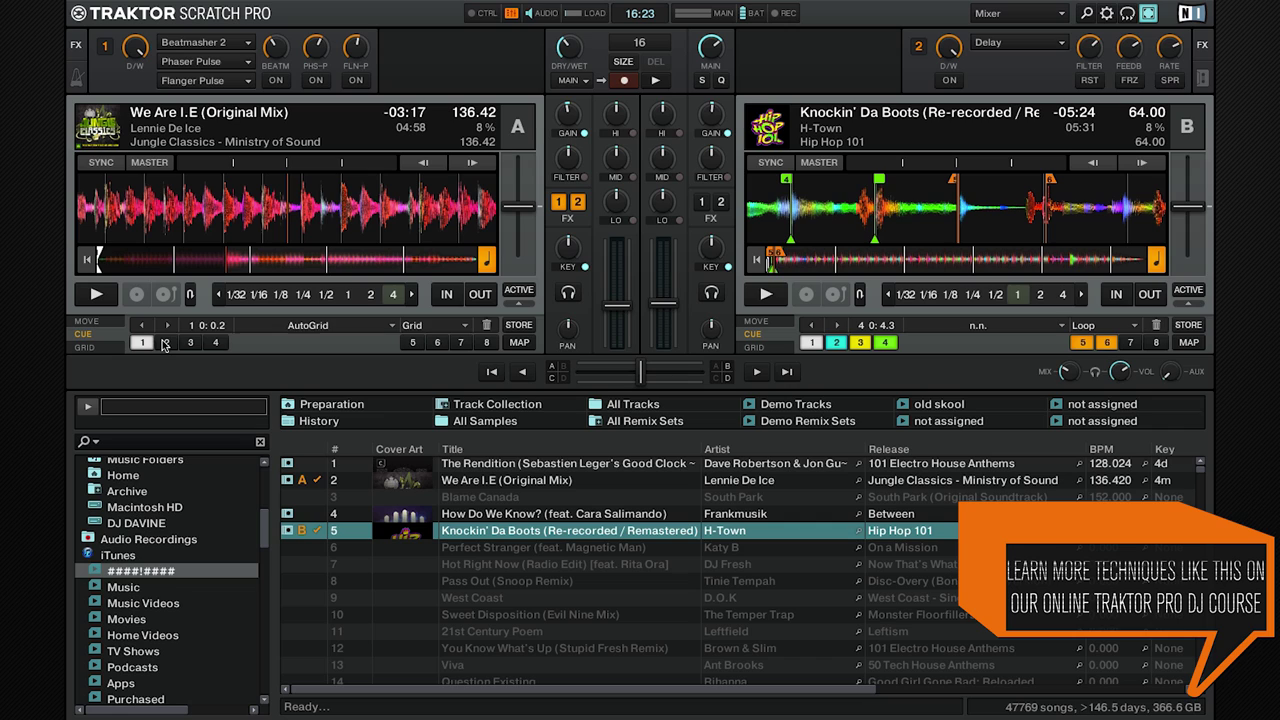
click(166, 342)
click(393, 327)
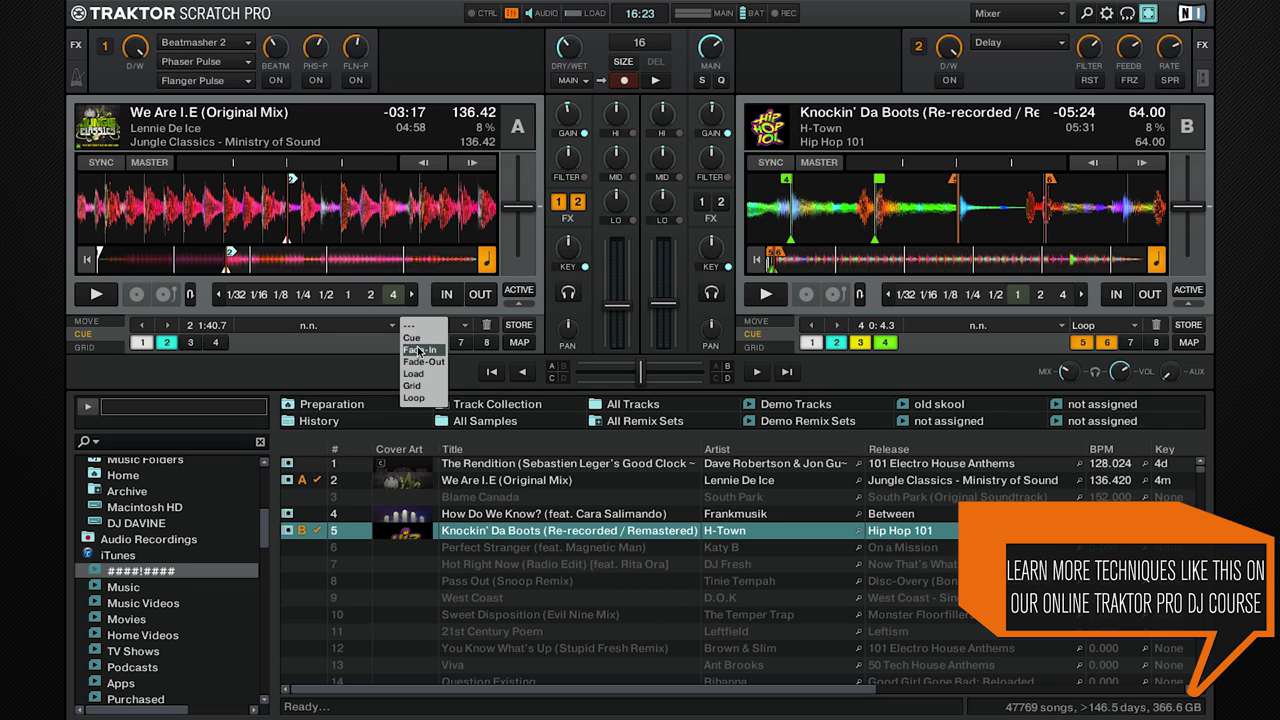
click(418, 346)
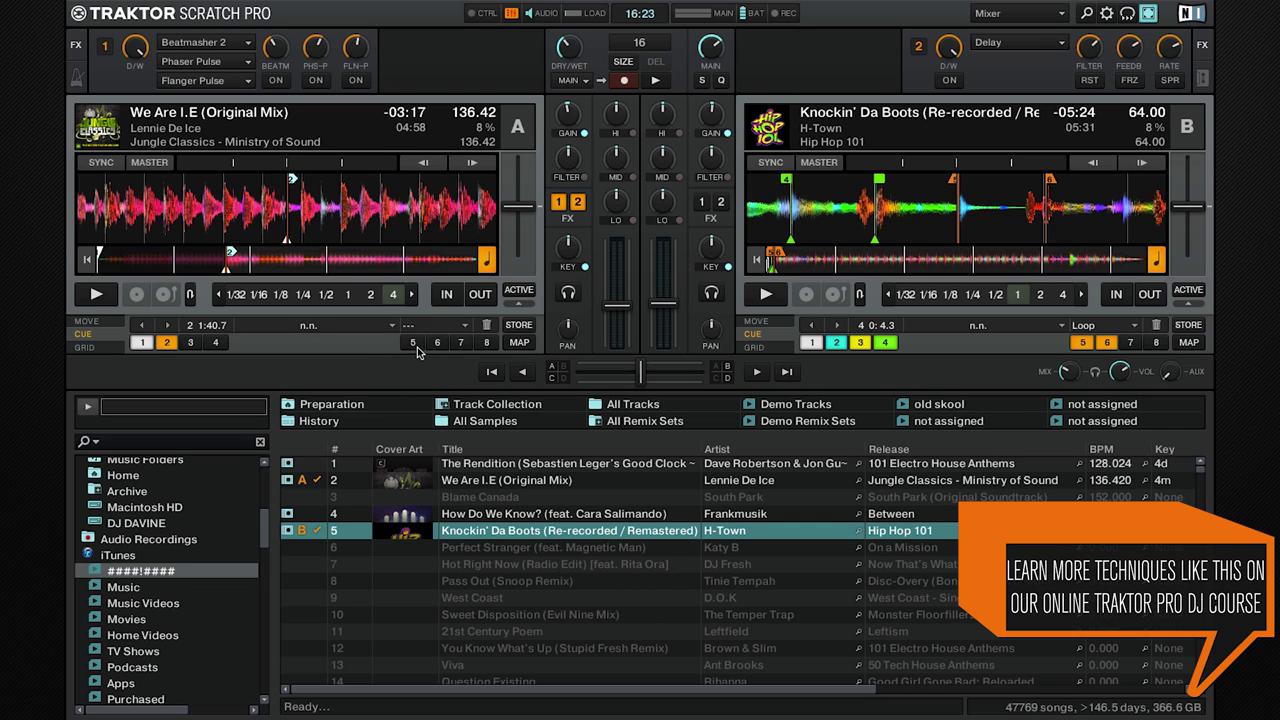
Step: Set hotcue 3 on deck A at 2:47.6 as a Fade-Out marker
click(313, 260)
click(190, 342)
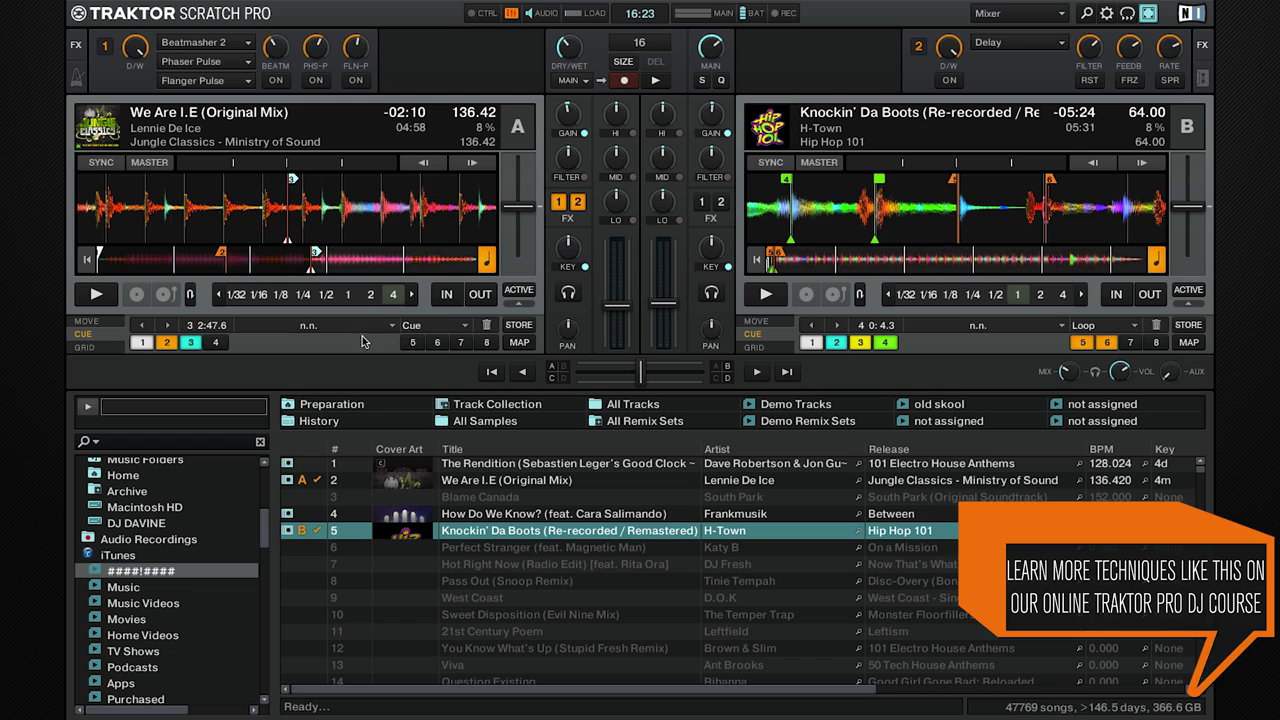
click(412, 326)
click(421, 364)
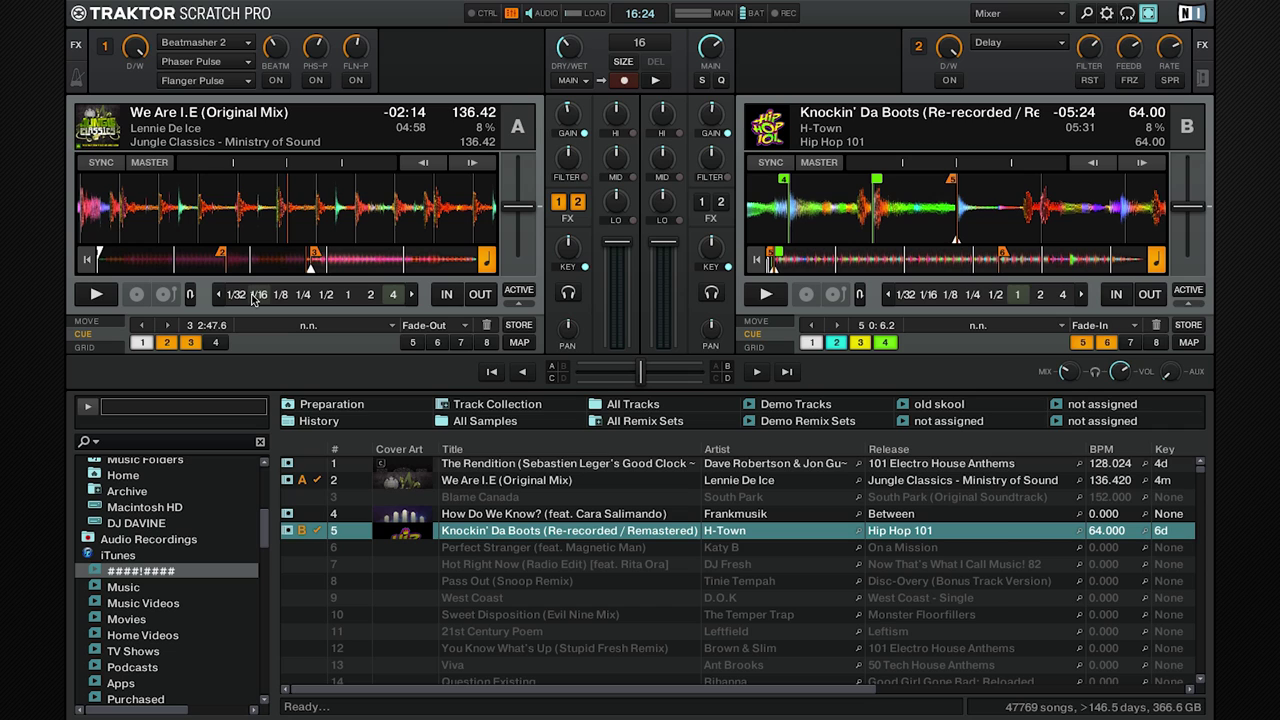
Step: Test deck A's fade markers, stop both decks and return deck A to hotcue 1
click(97, 296)
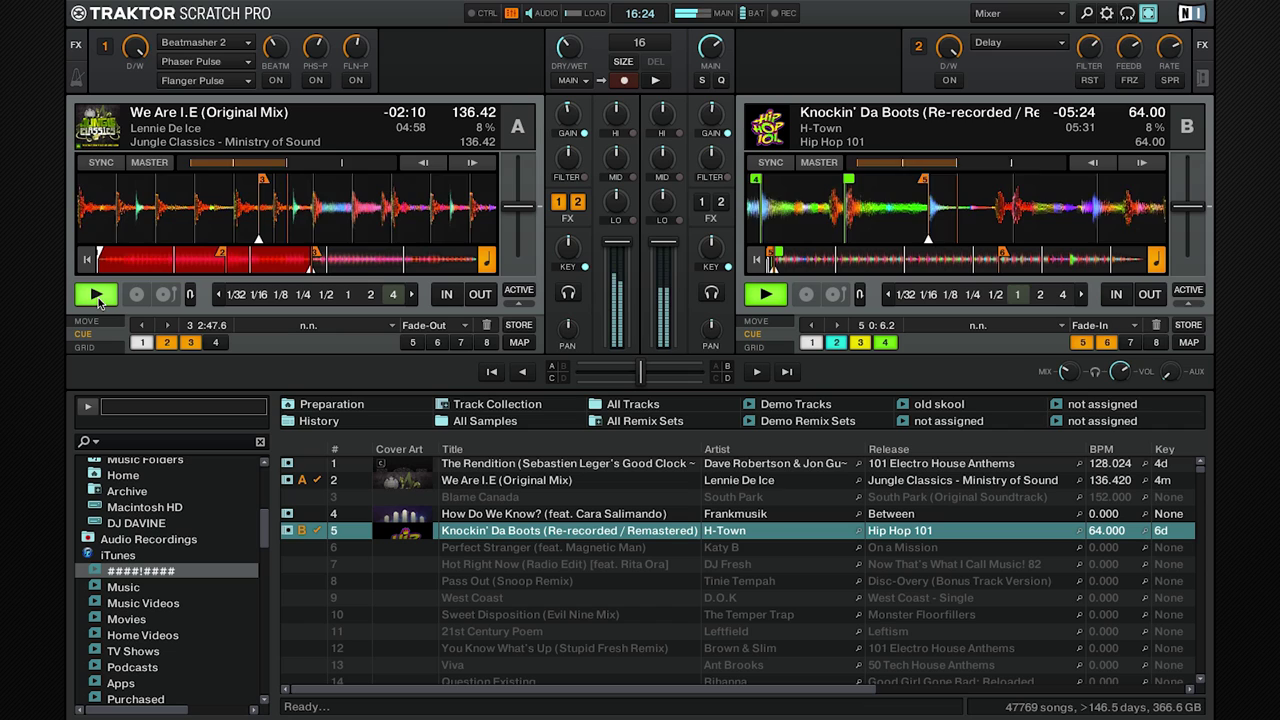
click(97, 296)
click(767, 294)
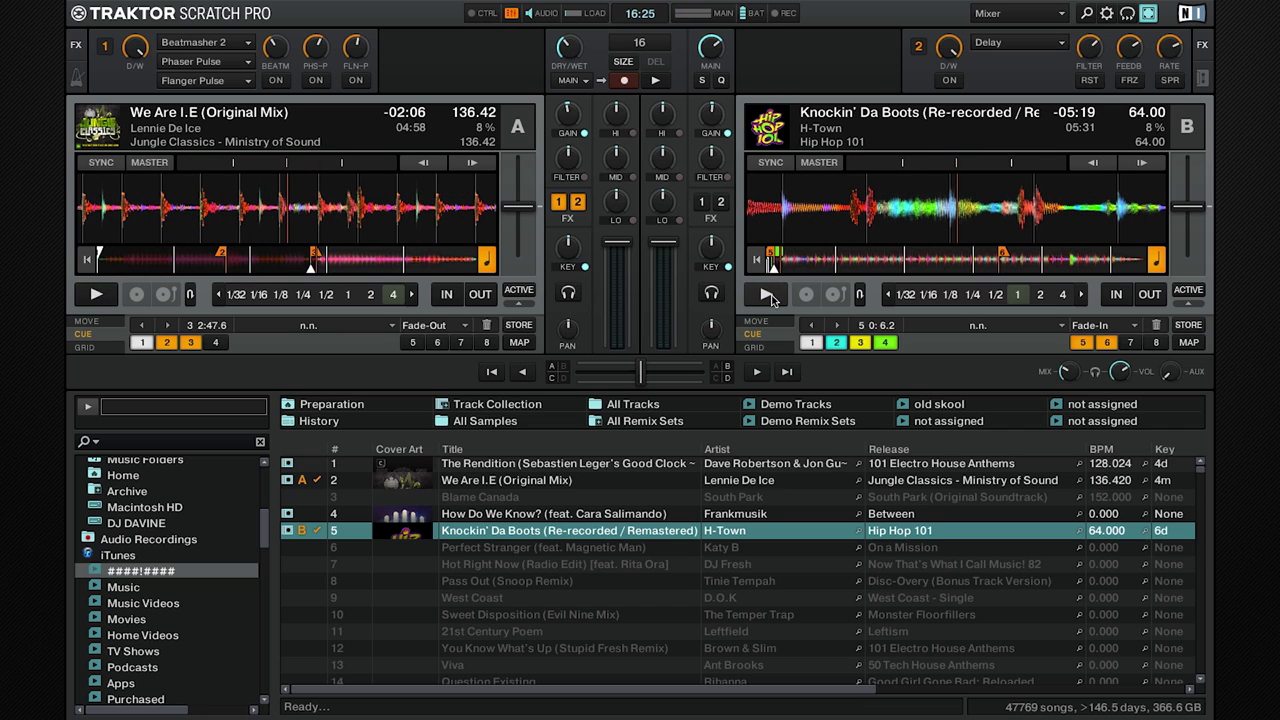
click(140, 342)
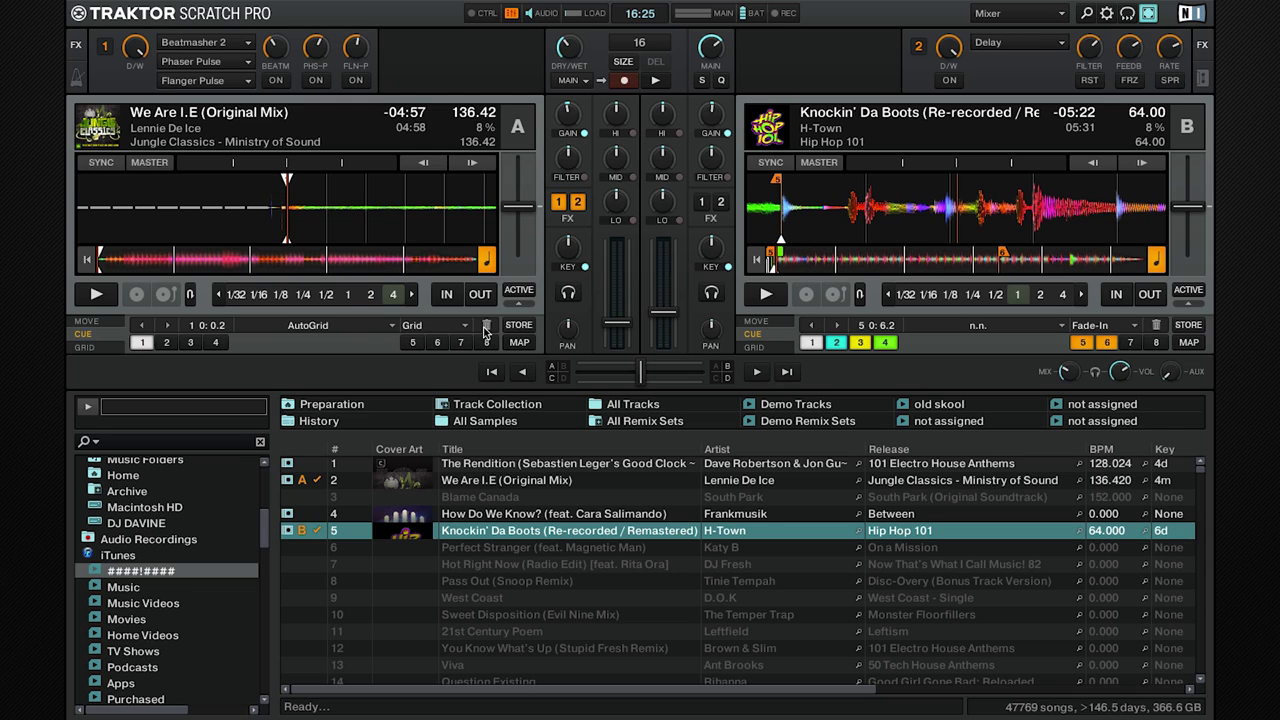
Step: Replace deck A's hotcue 1 with a Grid marker at 0:21.3
click(486, 328)
click(124, 259)
click(140, 342)
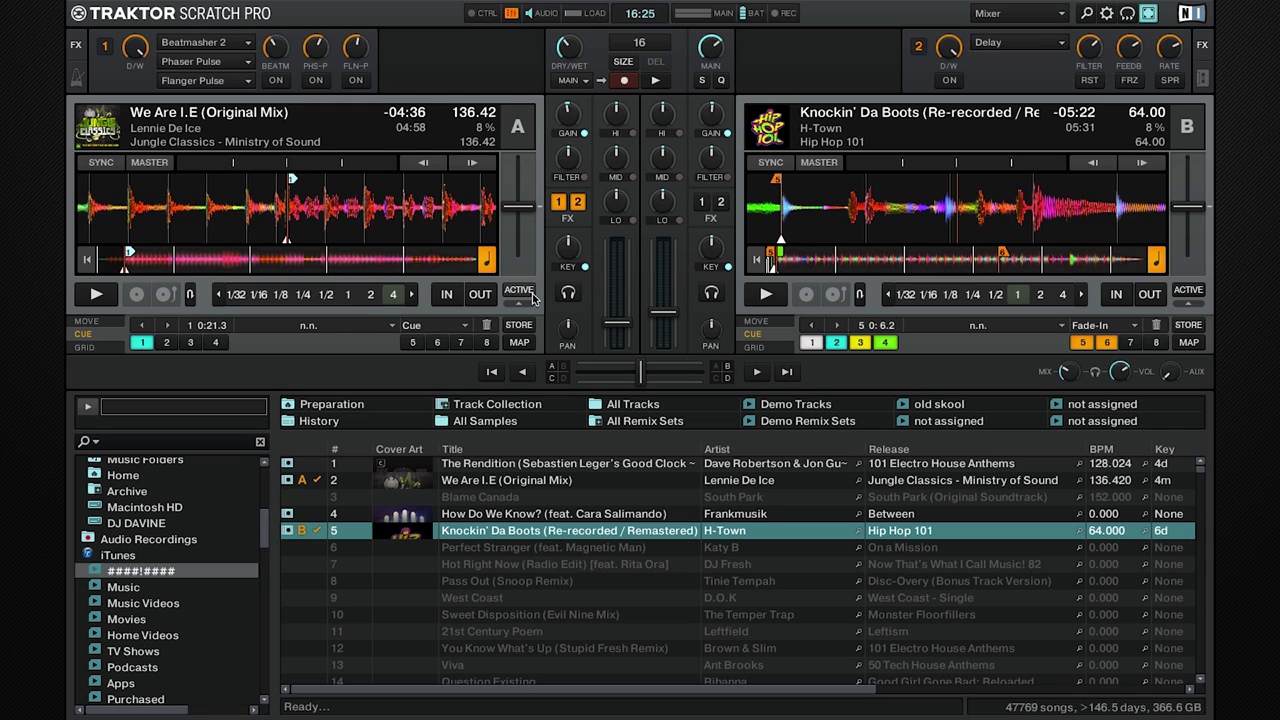
click(438, 326)
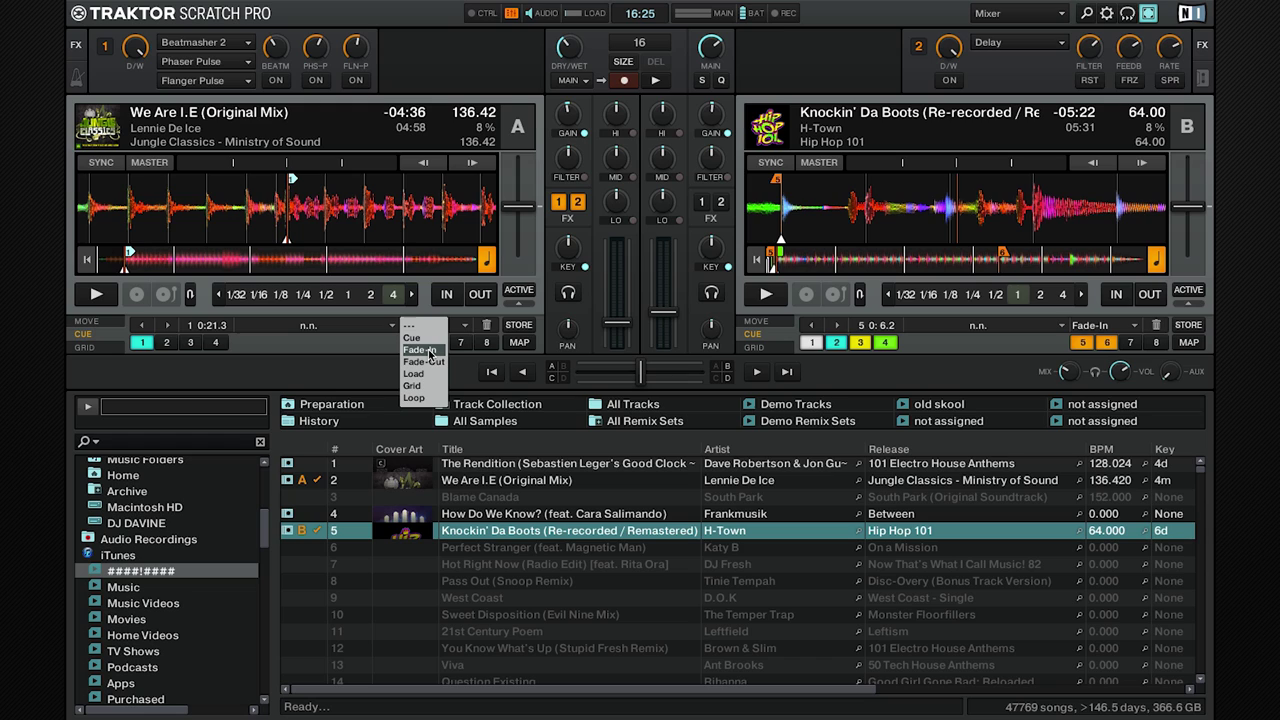
click(413, 386)
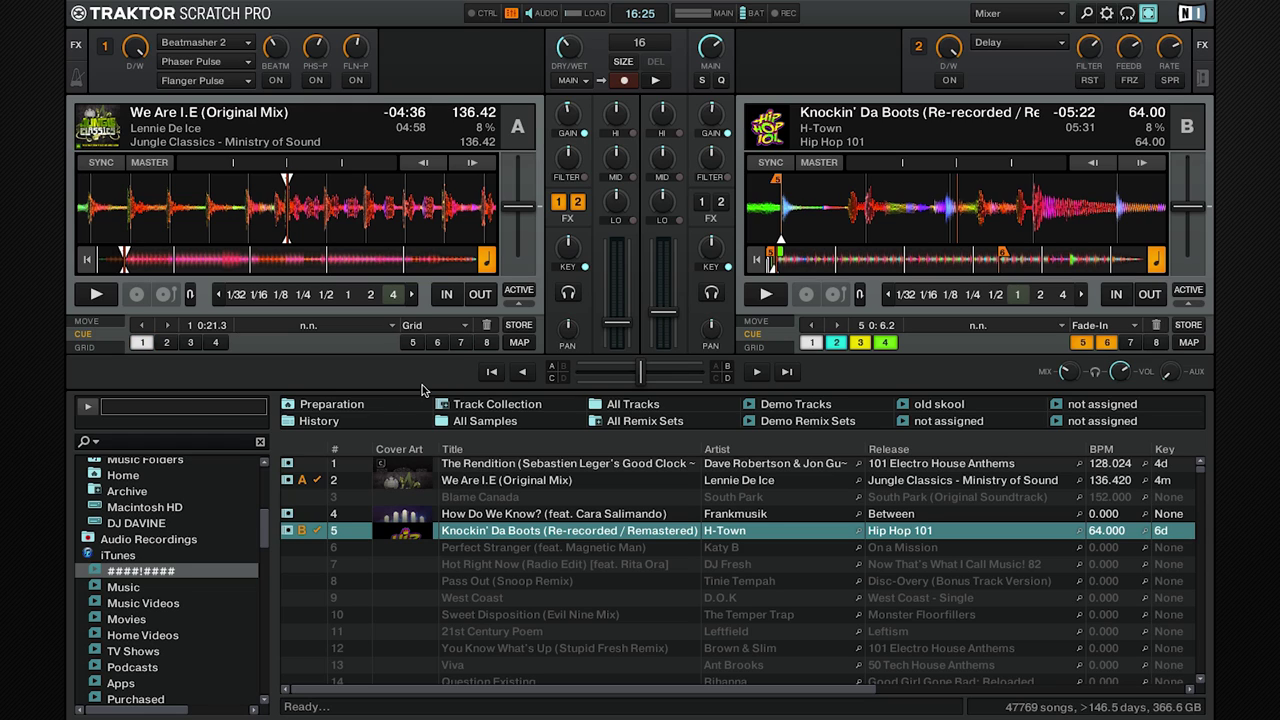
Step: Set hotcue 2 at the track start as a Load marker
click(87, 259)
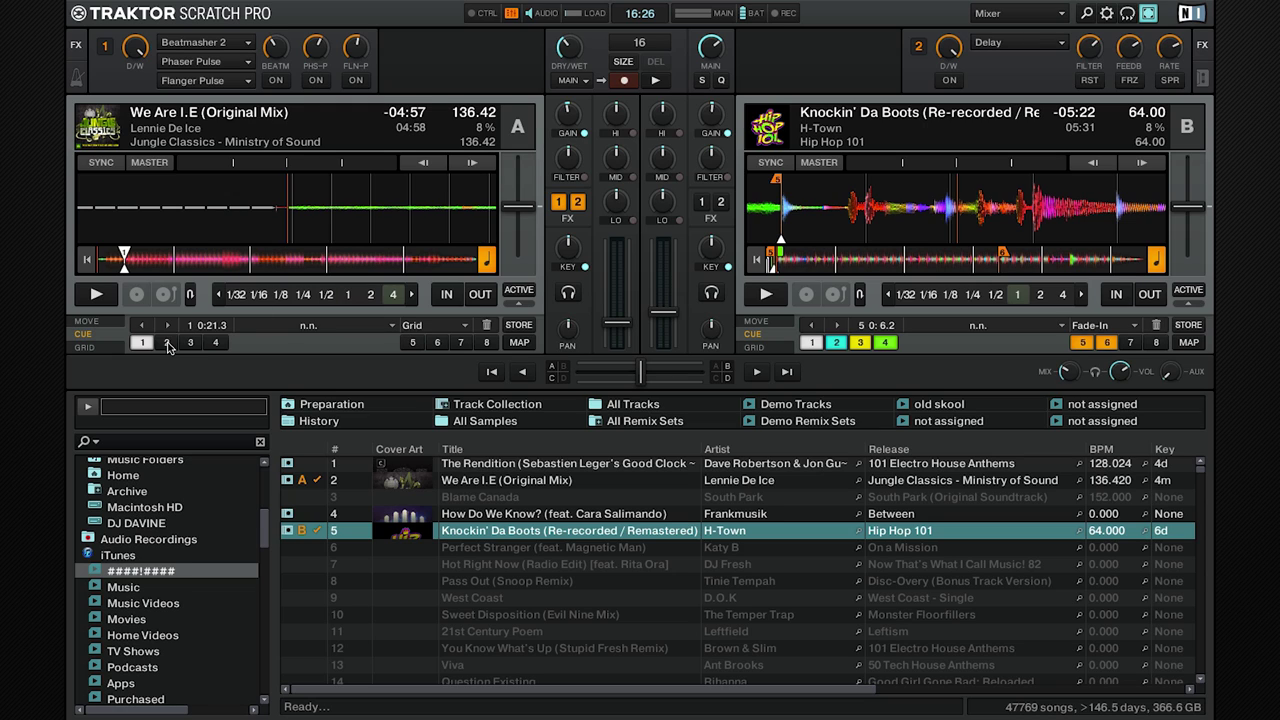
click(167, 343)
click(447, 324)
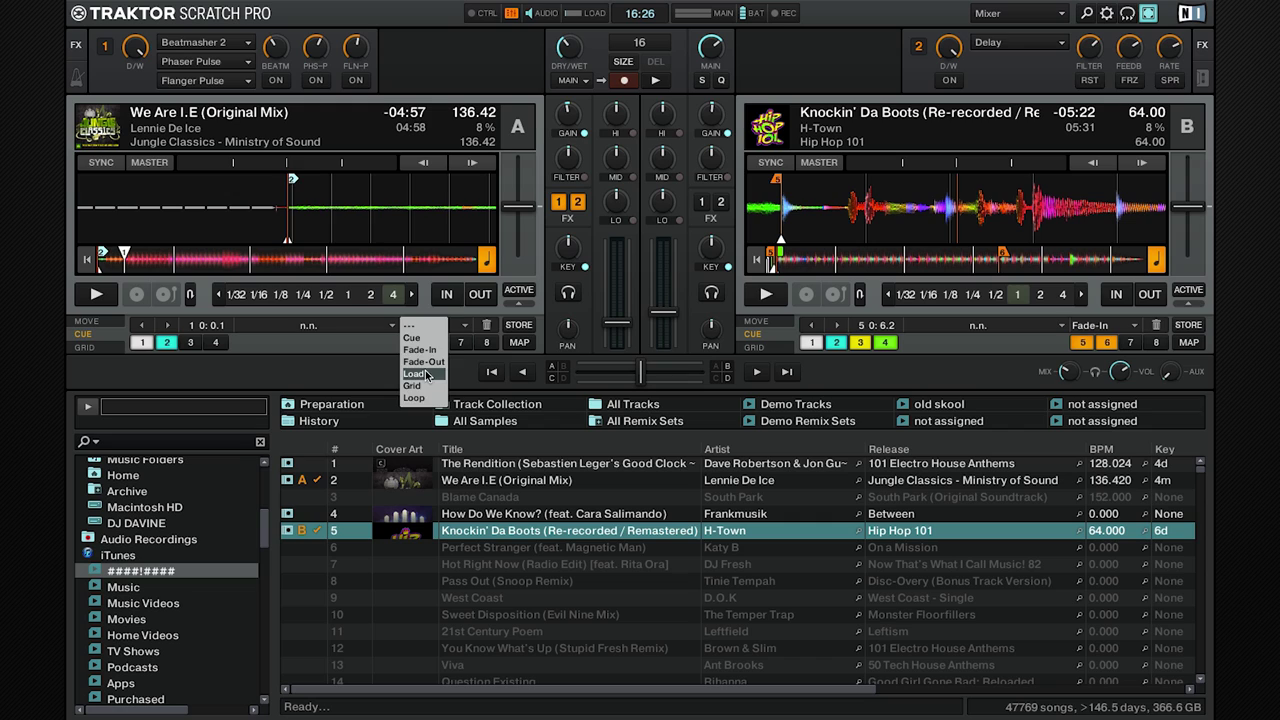
click(414, 373)
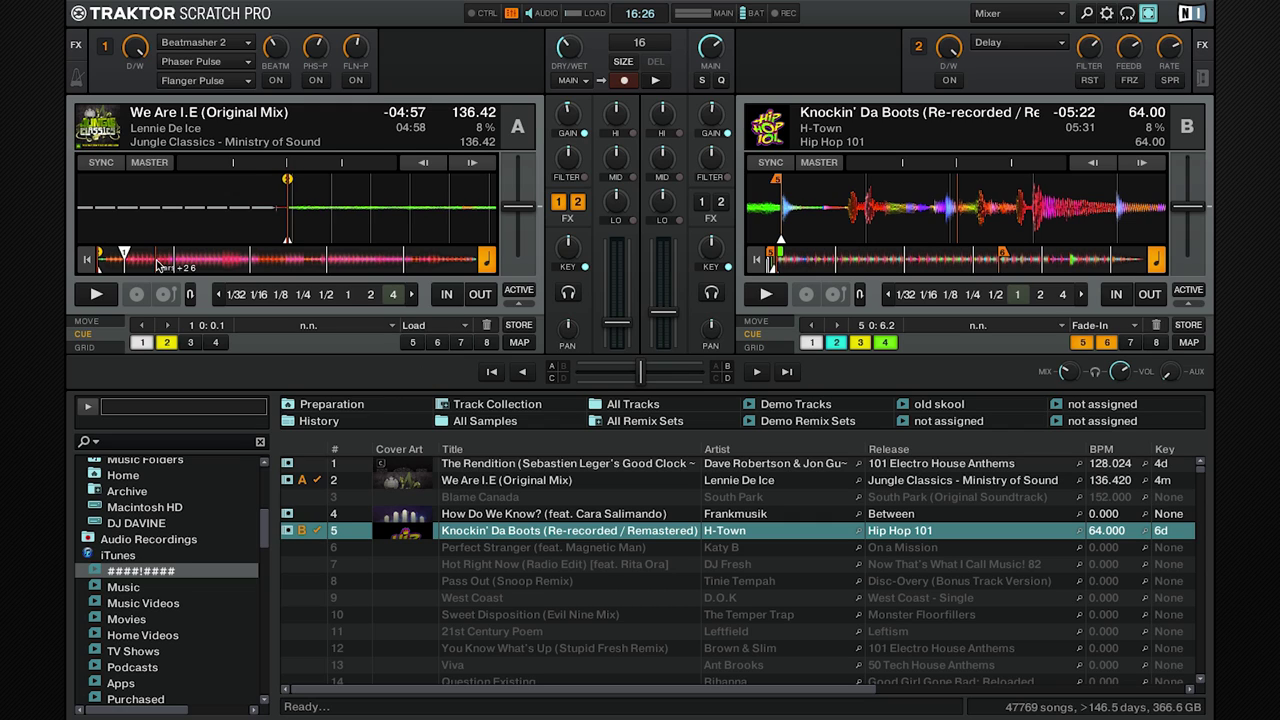
Step: Set hotcue 3 as a cue at 0:45.9 and activate a 4-beat loop on deck A
click(158, 264)
click(190, 343)
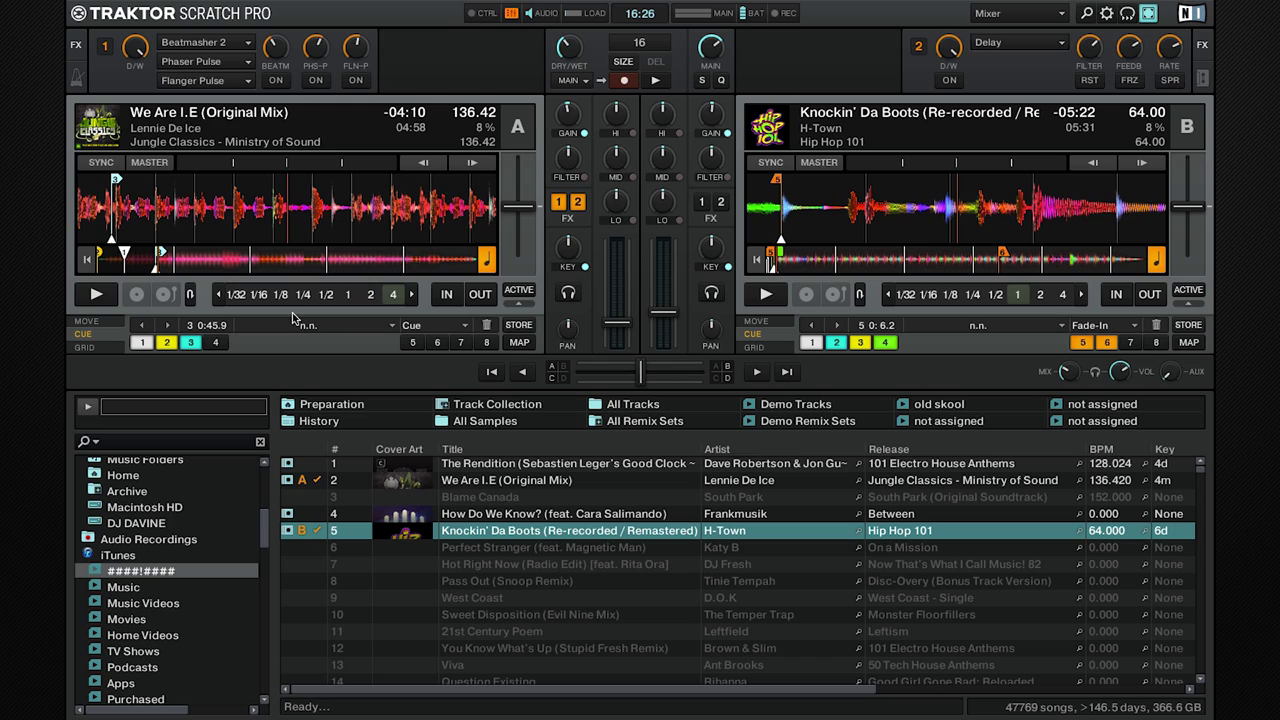
click(393, 295)
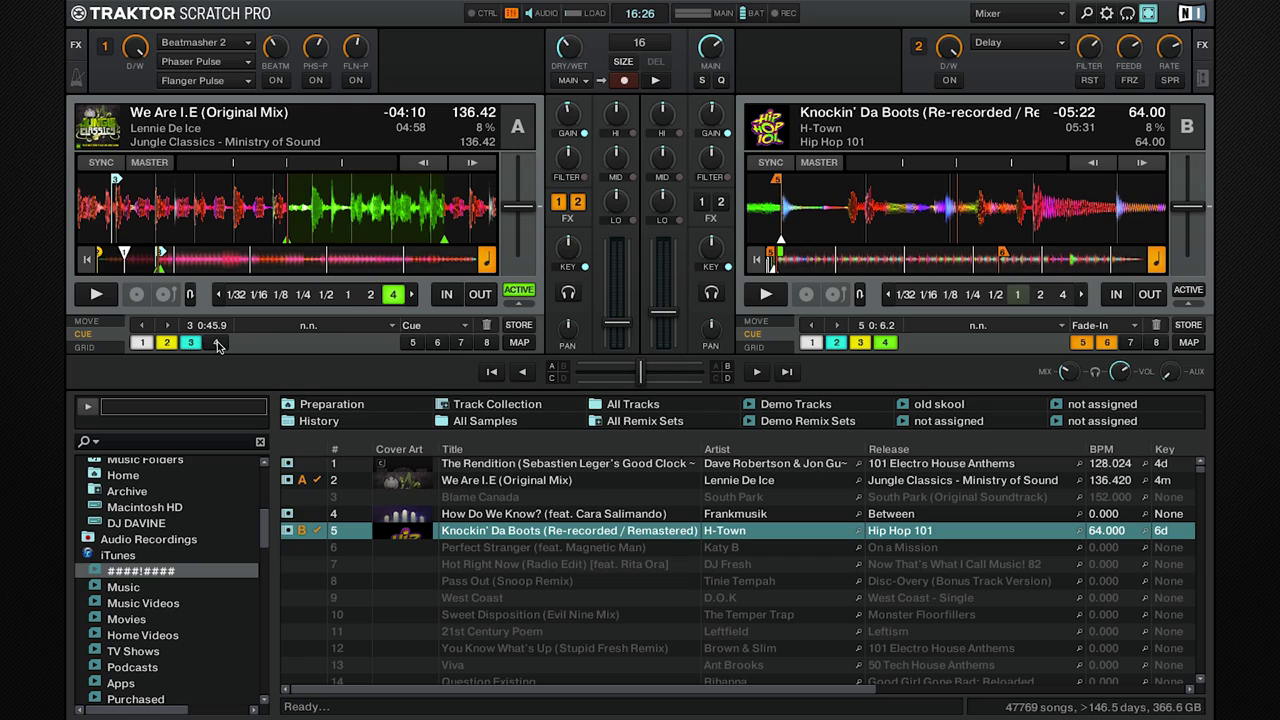